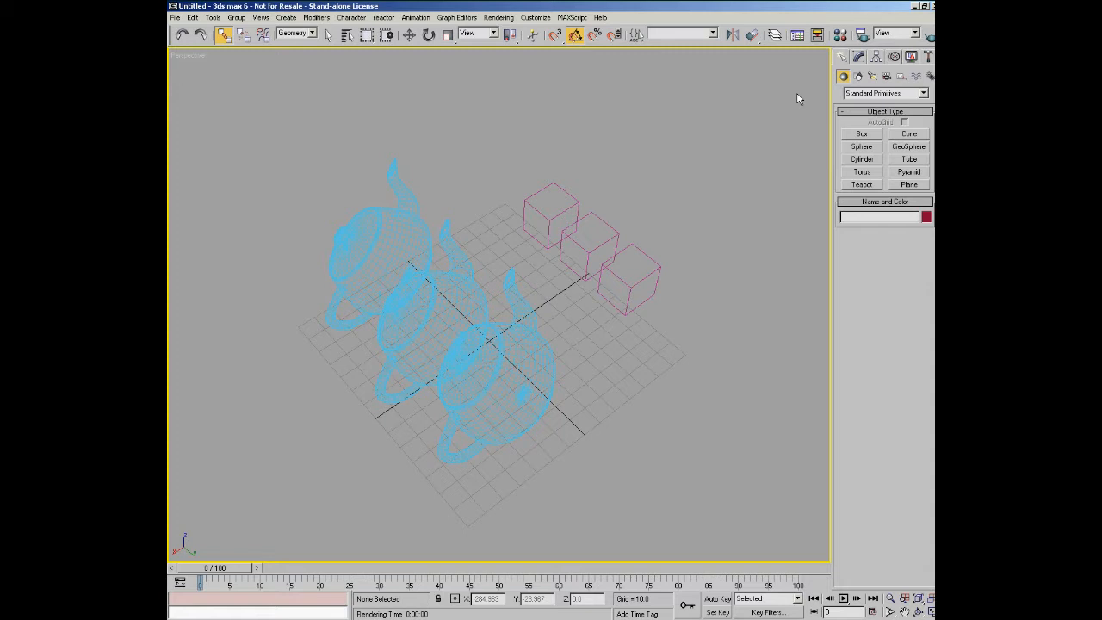
Step: Delete all the teapots and boxes from the scene, leaving an empty home grid
left_click(856, 58)
left_click(843, 58)
scroll(505, 226, "down", 5)
scroll(384, 224, "down", 5)
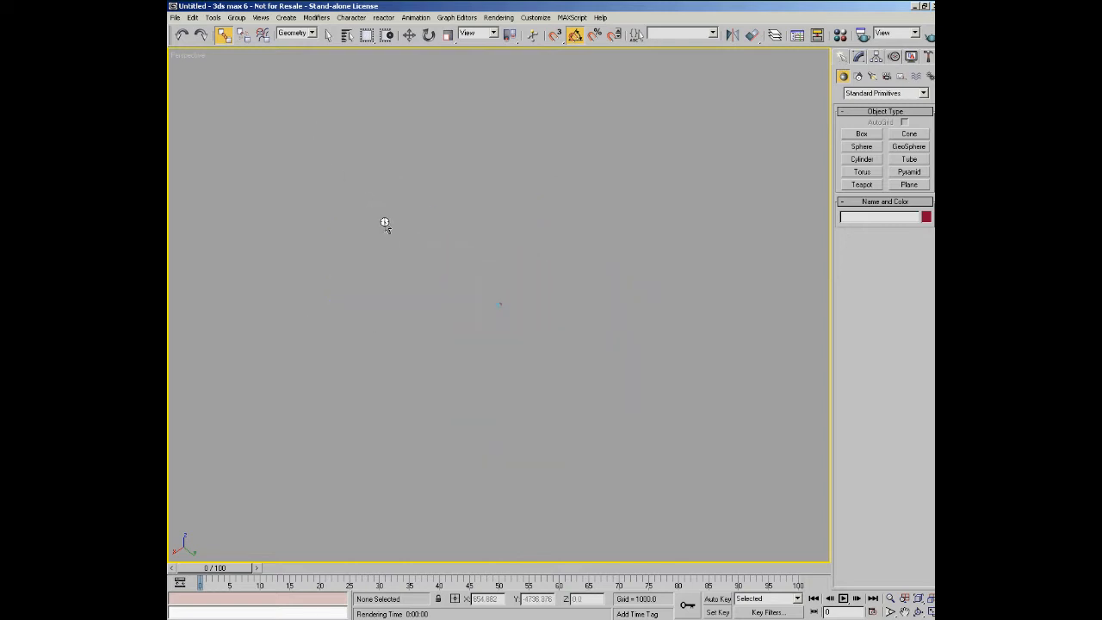
scroll(429, 251, "up", 10)
left_click_drag(377, 179, 719, 463)
key("Delete")
scroll(569, 352, "up", 8)
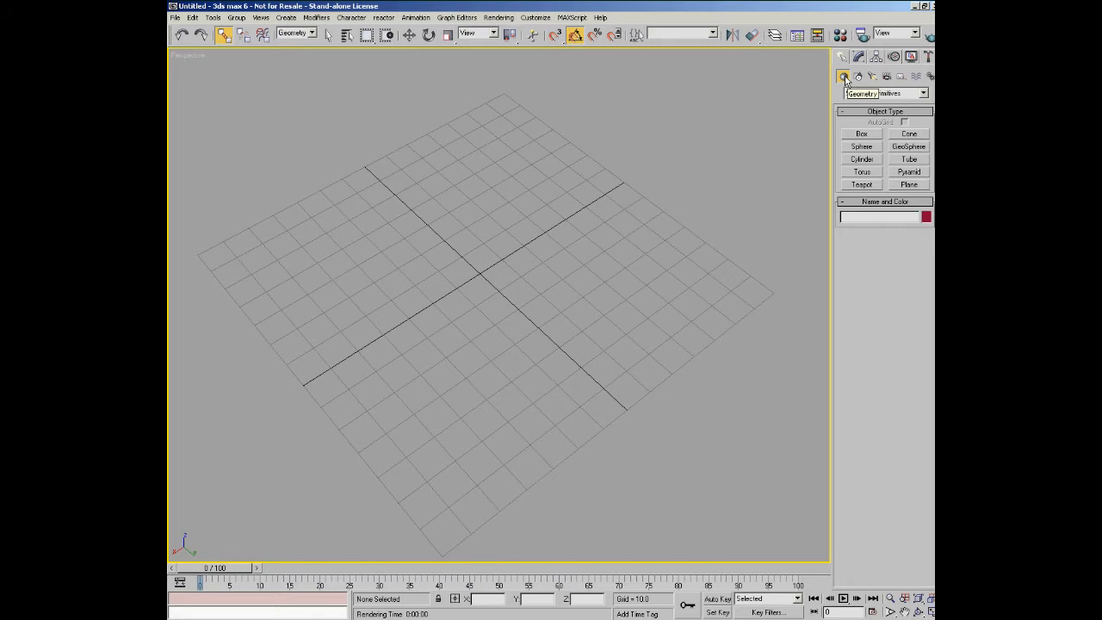
Step: Compare the object types offered for creating Geometry with those offered for creating Shapes
left_click(859, 77)
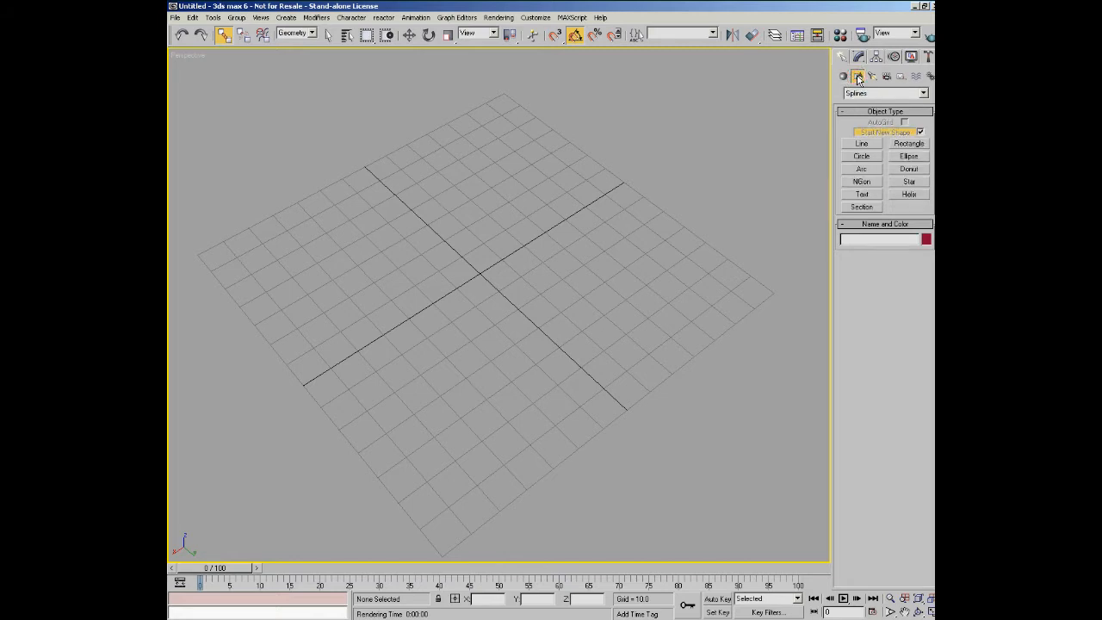
left_click(845, 76)
left_click(859, 76)
left_click(844, 77)
left_click(859, 77)
left_click(844, 77)
left_click(859, 77)
left_click(843, 76)
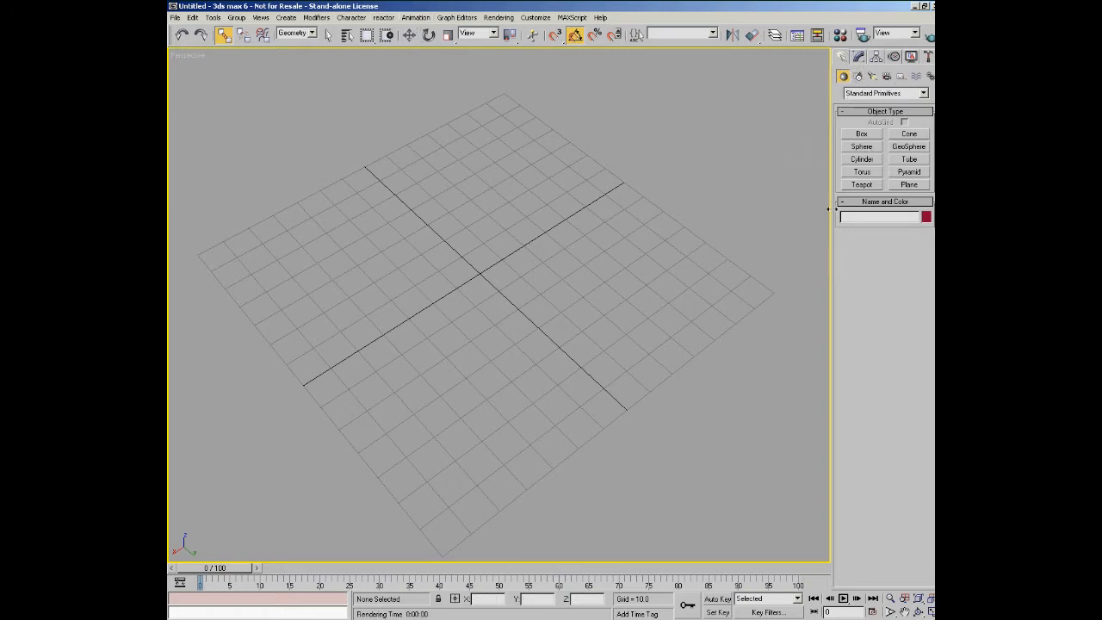
Step: Examine the Shapes, Lights, Cameras, Helpers, Space Warps and Systems categories and the list of geometry subcategories
left_click(859, 77)
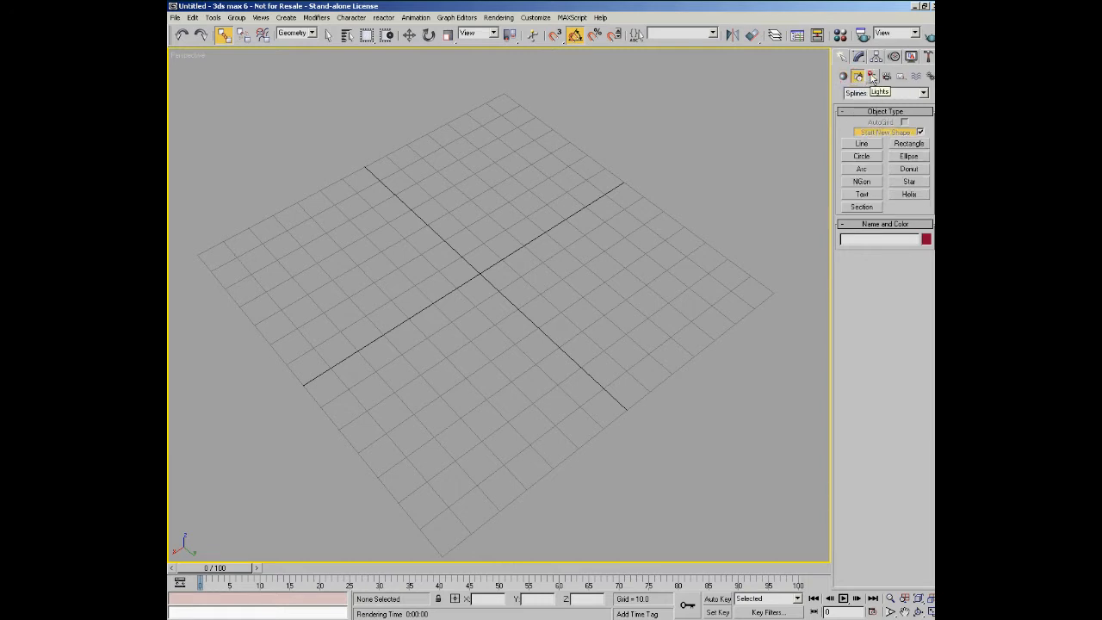
left_click(873, 77)
left_click(888, 77)
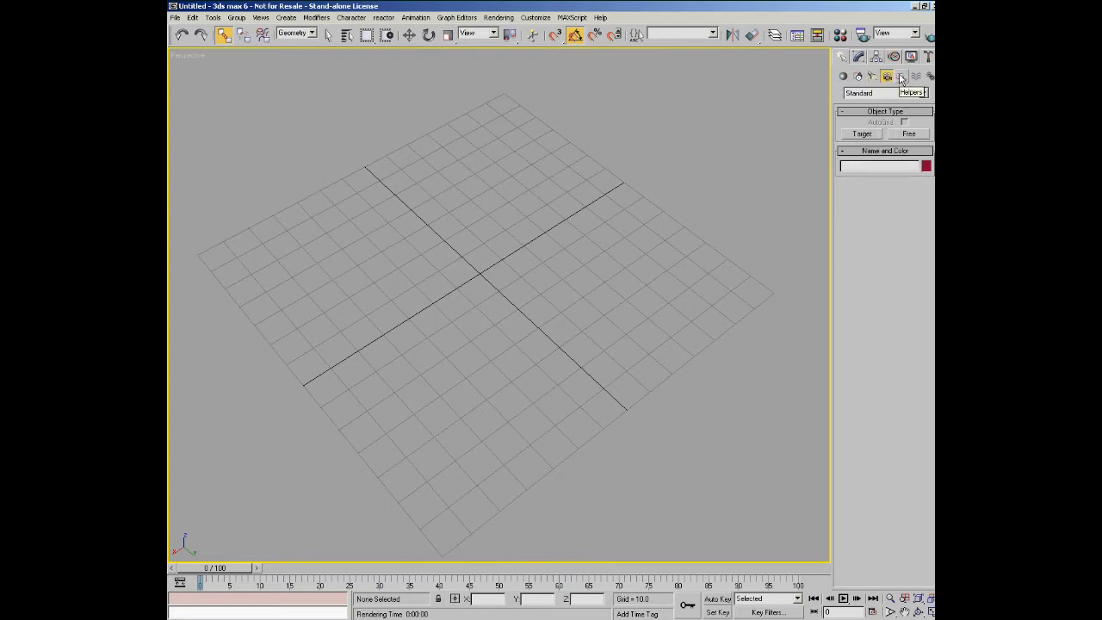
left_click(900, 76)
left_click(918, 77)
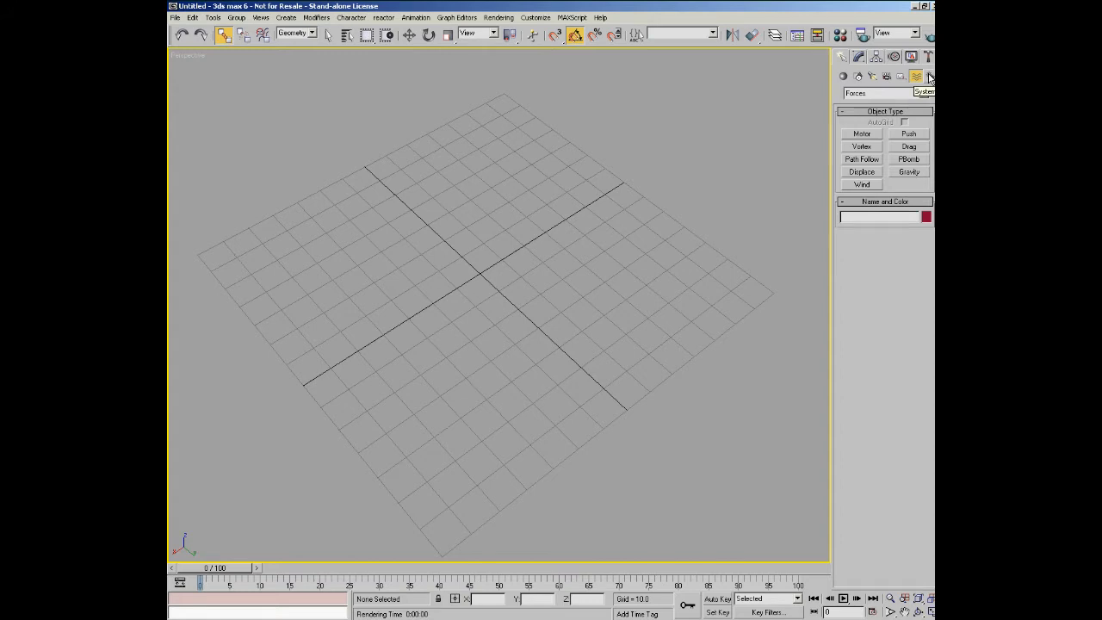
left_click(931, 77)
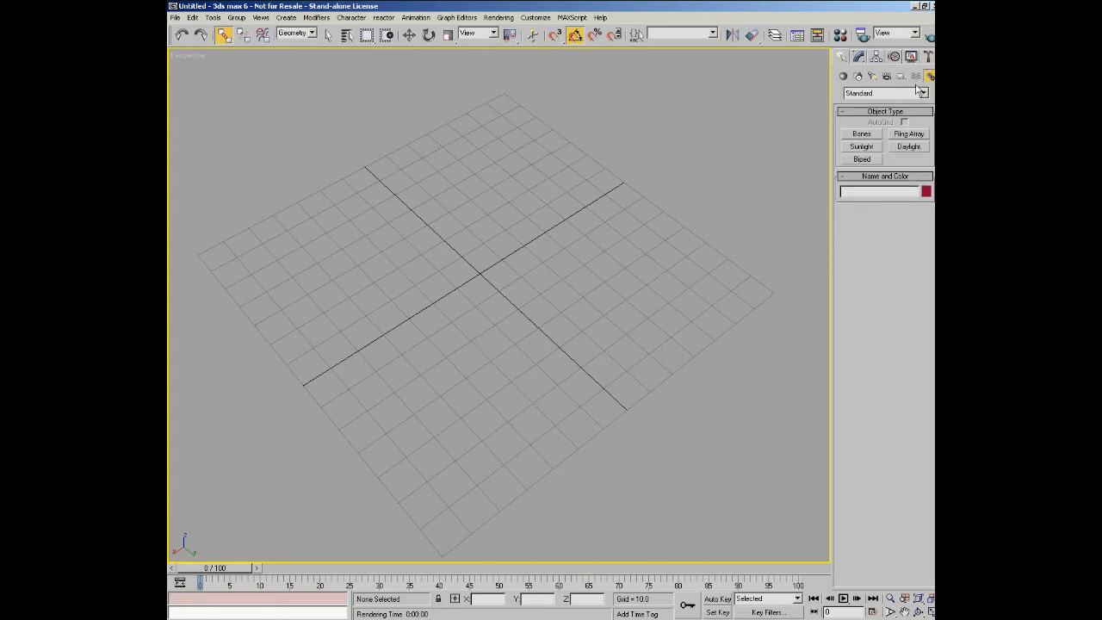
left_click(843, 77)
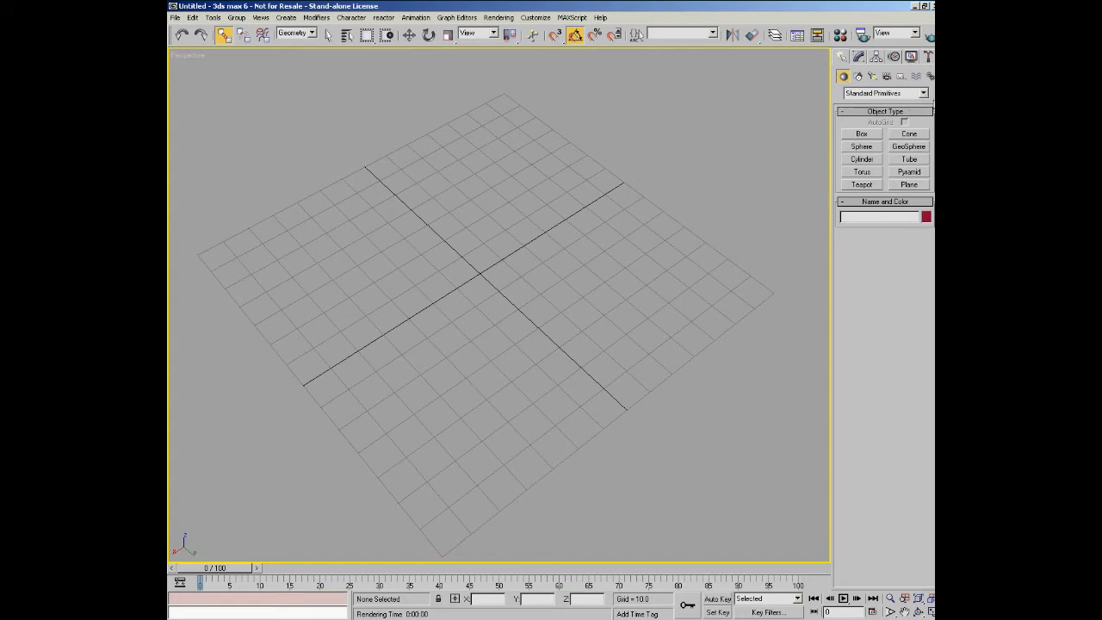
left_click(923, 93)
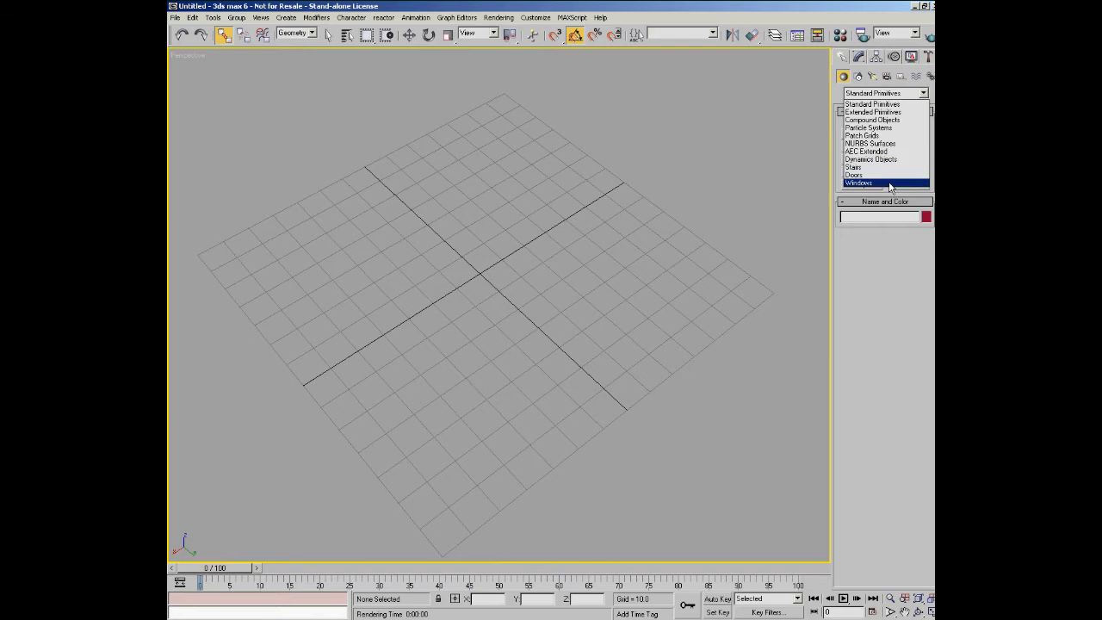
left_click(884, 243)
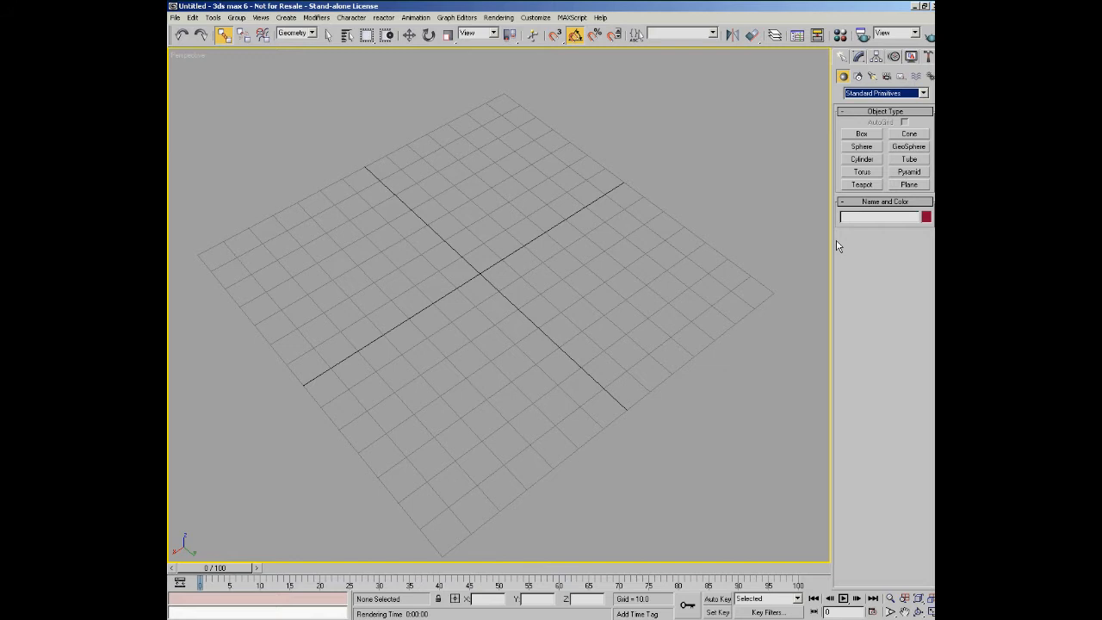
Step: Create a box near the grid's centre and a cylinder beside it, radius about 16.4 and height about 48.3
left_click(861, 135)
left_click_drag(482, 234, 434, 348)
left_click(422, 212)
left_click(871, 160)
left_click_drag(646, 293, 664, 307)
left_click(702, 194)
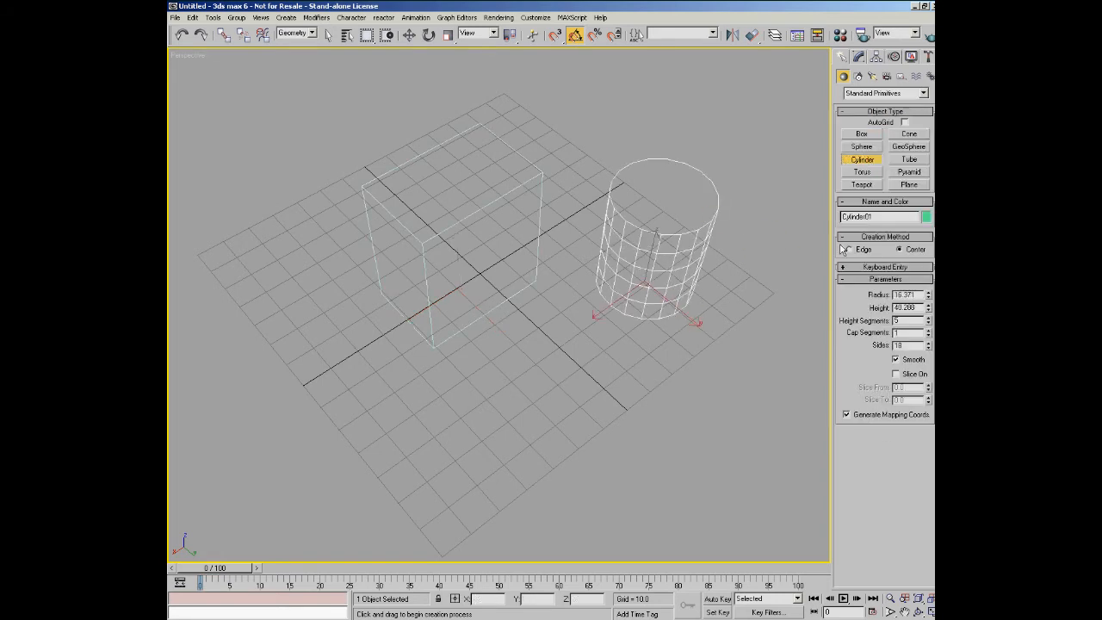
Step: Create a tall tube in front of the box with radii of about 16.7 and 13.0
left_click(910, 159)
left_click_drag(489, 400, 523, 431)
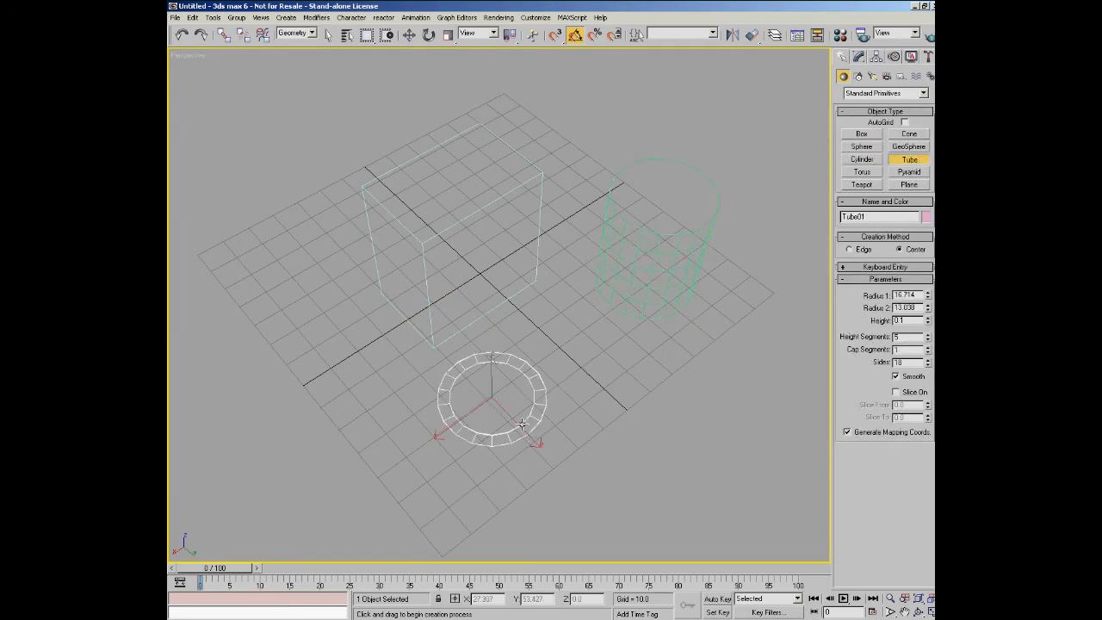
left_click(517, 426)
Step: Create three teapots along the outer edges of the grid, the last one with a radius of about 13.5
left_click(862, 184)
left_click_drag(326, 327, 328, 303)
left_click_drag(341, 224, 345, 209)
left_click_drag(523, 136, 532, 117)
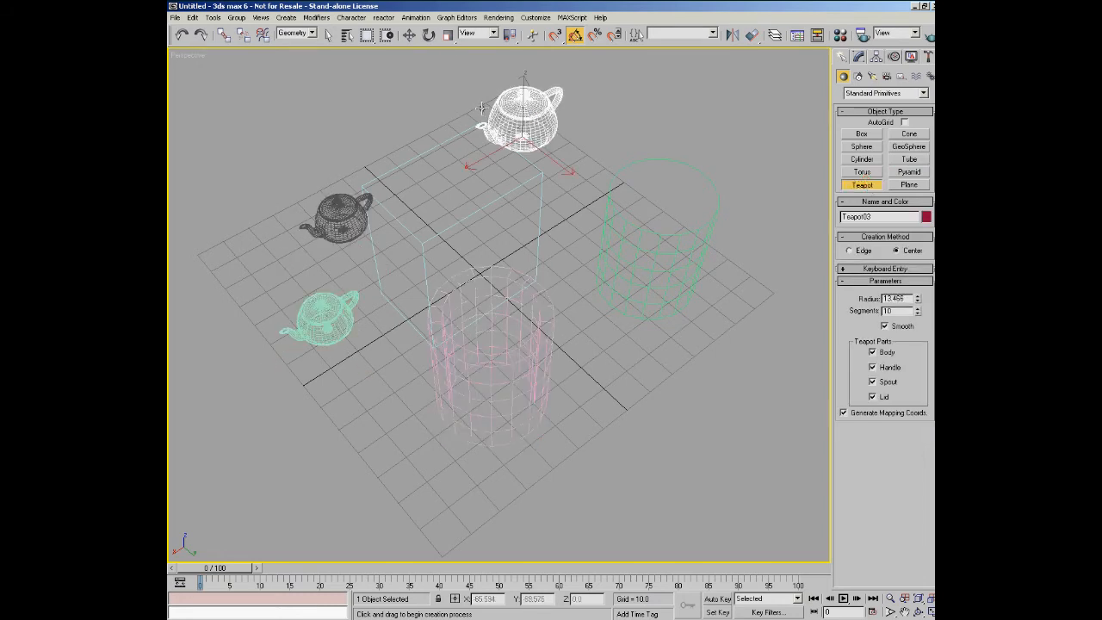
left_click(410, 36)
left_click(721, 224)
Step: Create a plane covering the whole home grid and preview the scene shaded before returning to wireframe
middle_click_drag(721, 224, 699, 316)
left_click(909, 184)
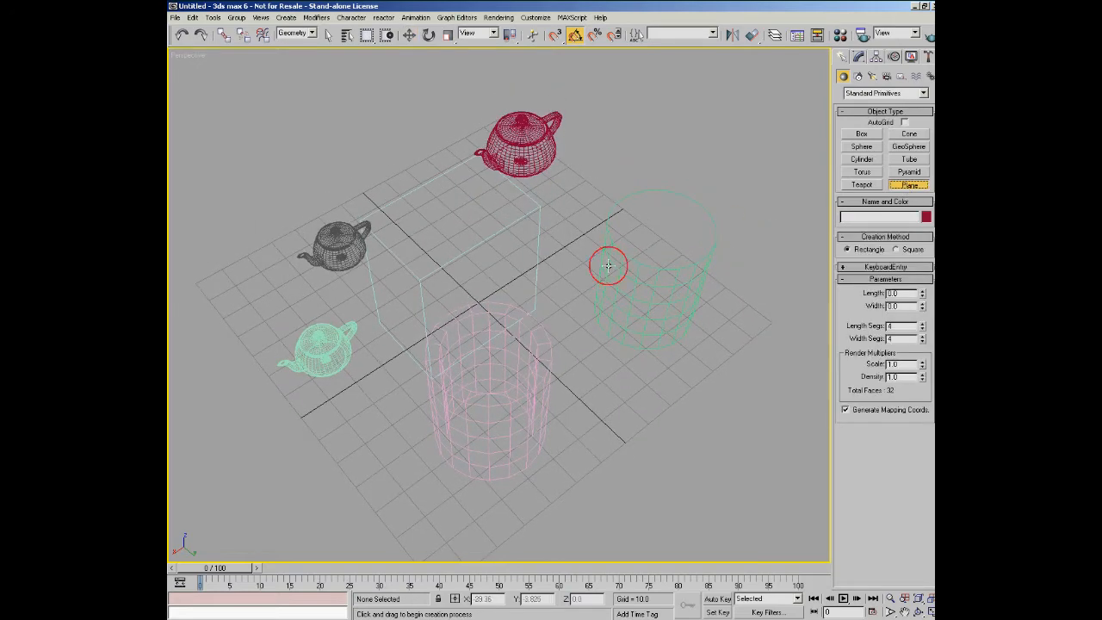
left_click_drag(493, 123, 438, 596)
left_click(409, 35)
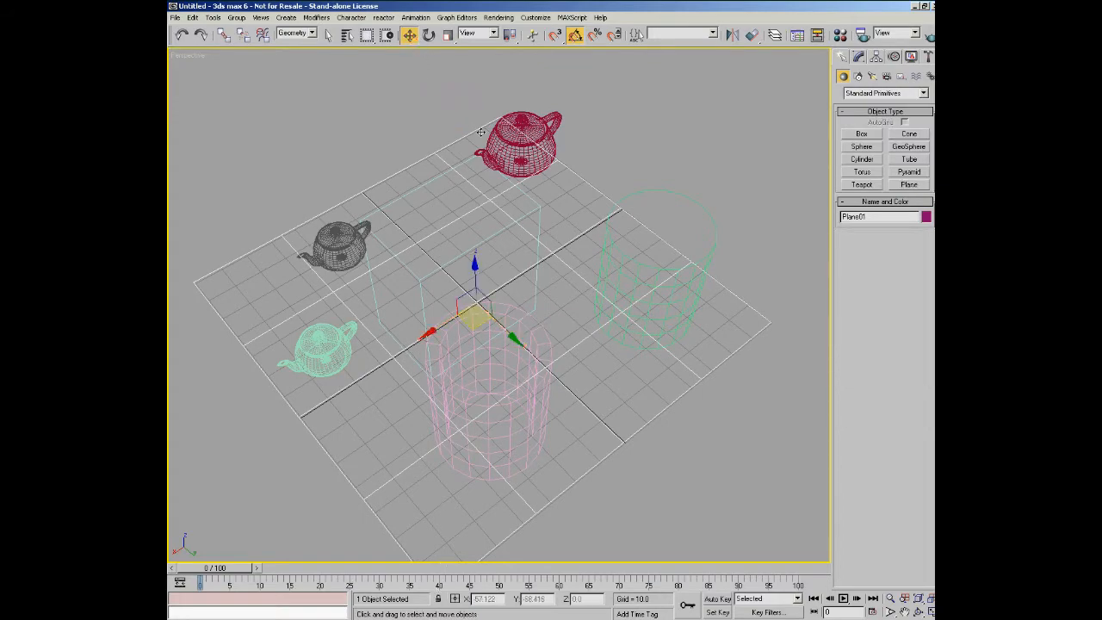
key("F3")
mouse_move(481, 226)
middle_mouse_down("alt")
mouse_move(586, 221)
mouse_move(493, 221)
mouse_move(508, 234)
middle_mouse_up("alt")
key("F3")
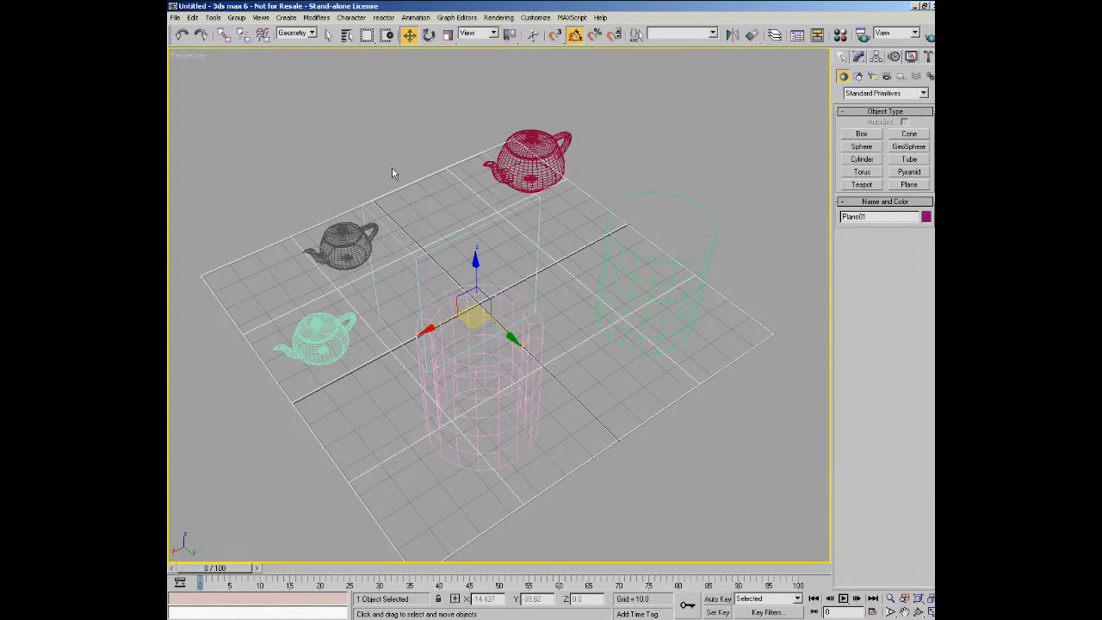
Step: Delete every object from the scene and switch the geometry subcategory to Extended Primitives
left_click_drag(213, 92, 761, 521)
key("Delete")
left_click(924, 93)
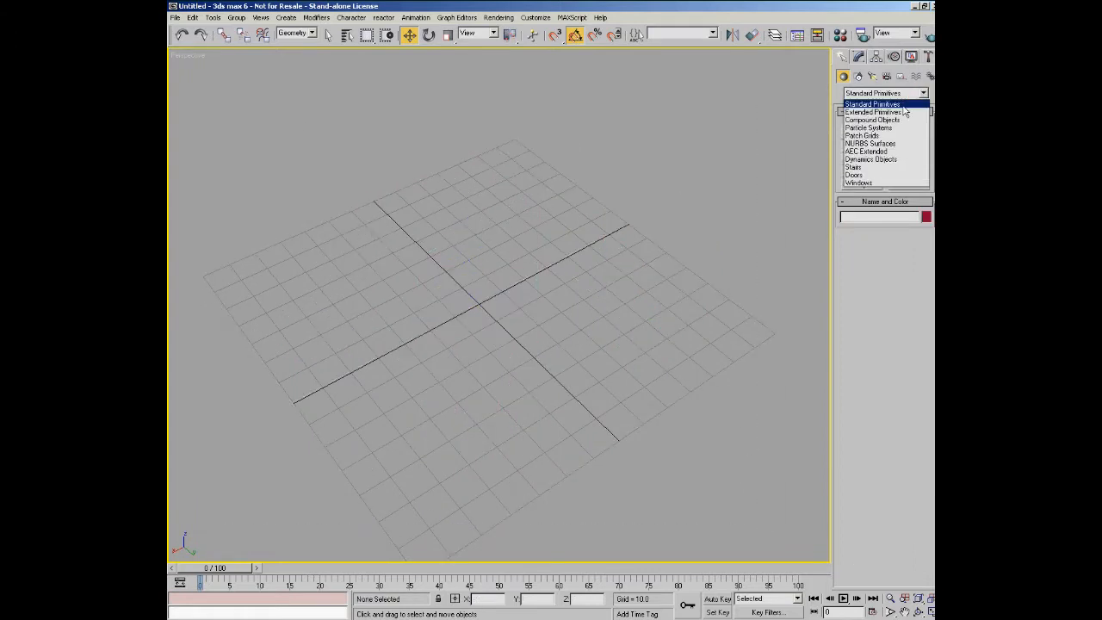
left_click(904, 116)
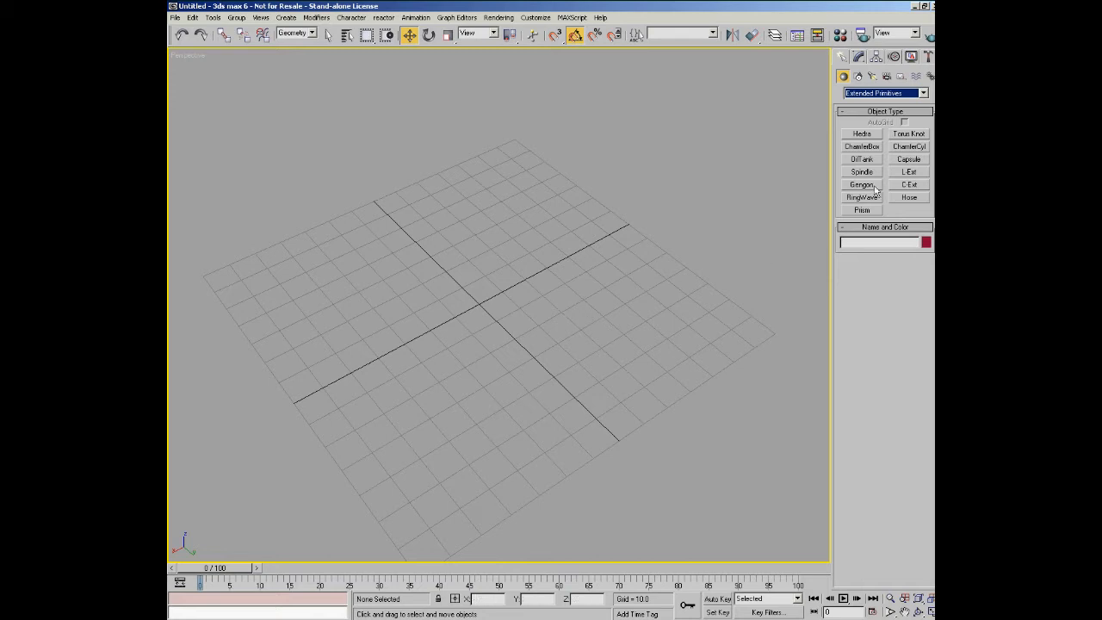
Step: Create a ChamferBox near the grid's centre, about 47.4 long, 53.4 wide and 64.7 high, with a fillet of about 2.2
left_click(870, 147)
left_click_drag(529, 252, 491, 403)
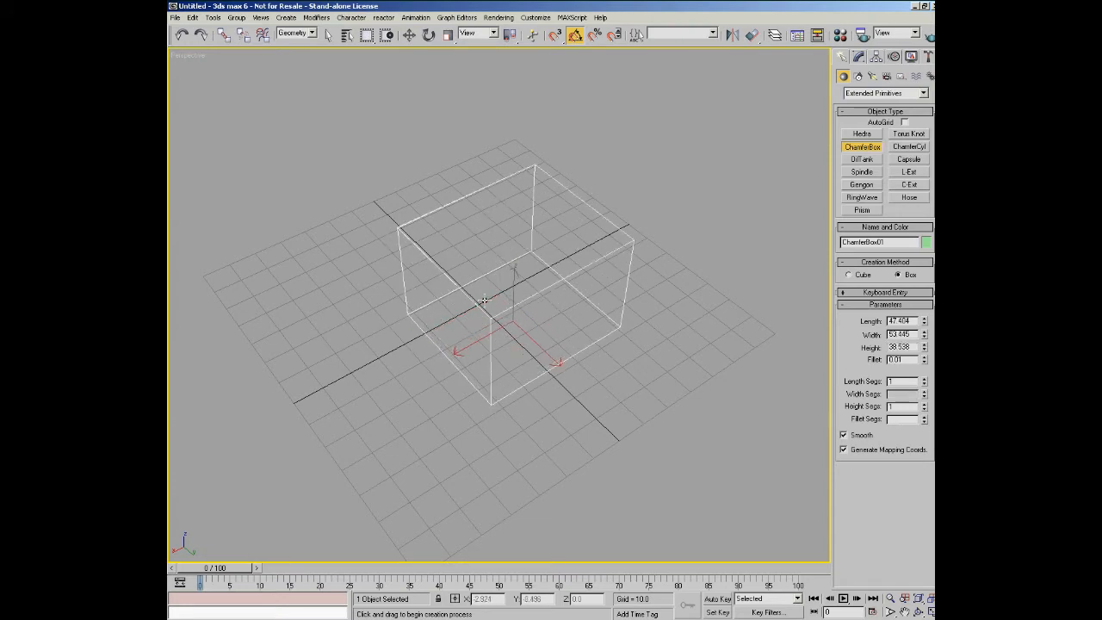
left_click(492, 227)
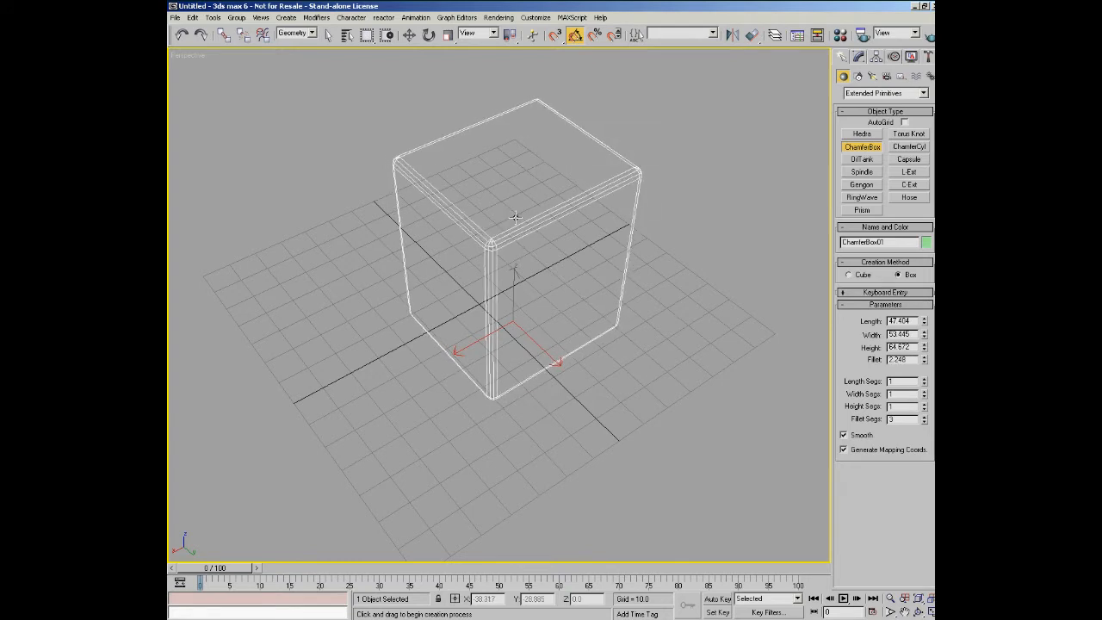
left_click(509, 220)
Step: Create a ChamferCyl beside the chamfered box with radius about 17.0, height about 59.1 and fillet about 1.2
left_click(897, 150)
left_click_drag(340, 355, 395, 349)
left_click(357, 312)
left_click(344, 205)
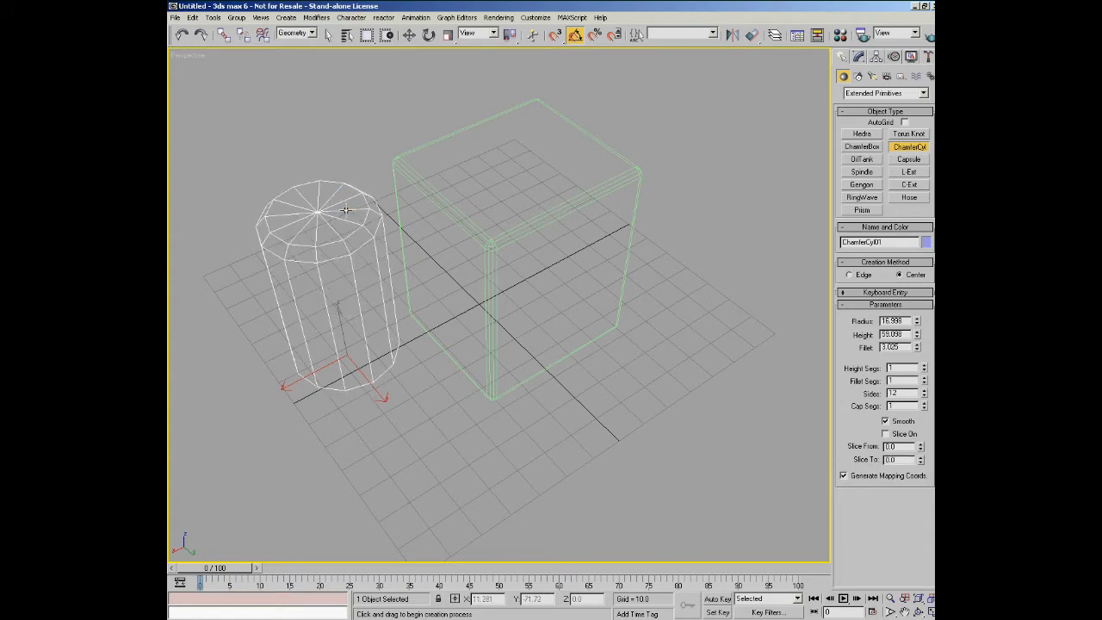
left_click(344, 202)
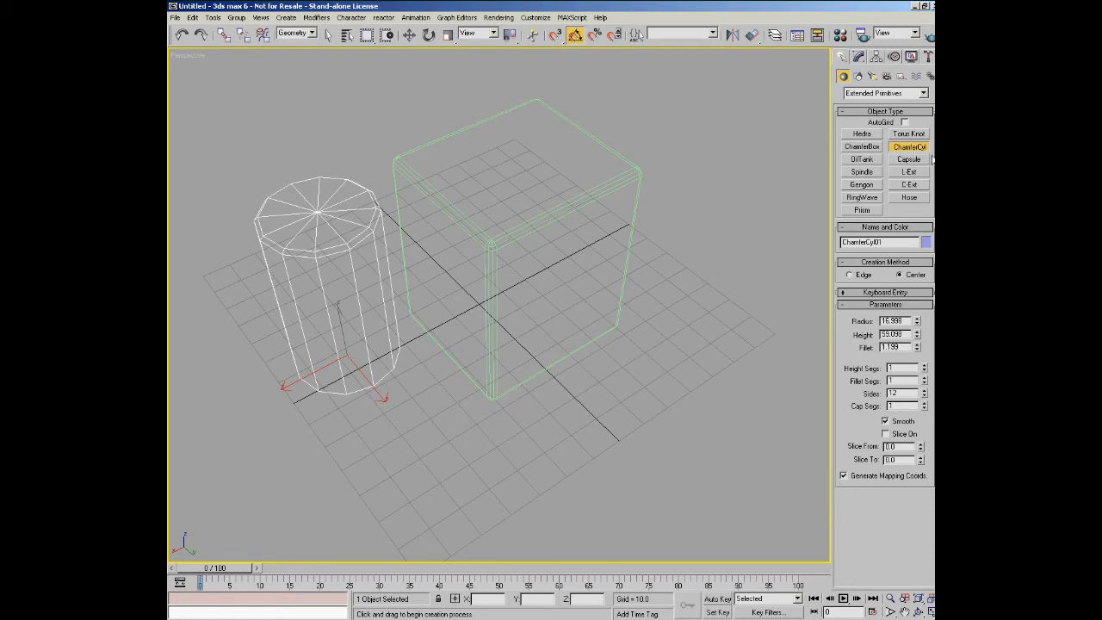
Step: Create a Capsule on the other side of the chamfered box with radius about 7.9 and height about 53.8
left_click(910, 159)
left_click_drag(690, 301, 701, 300)
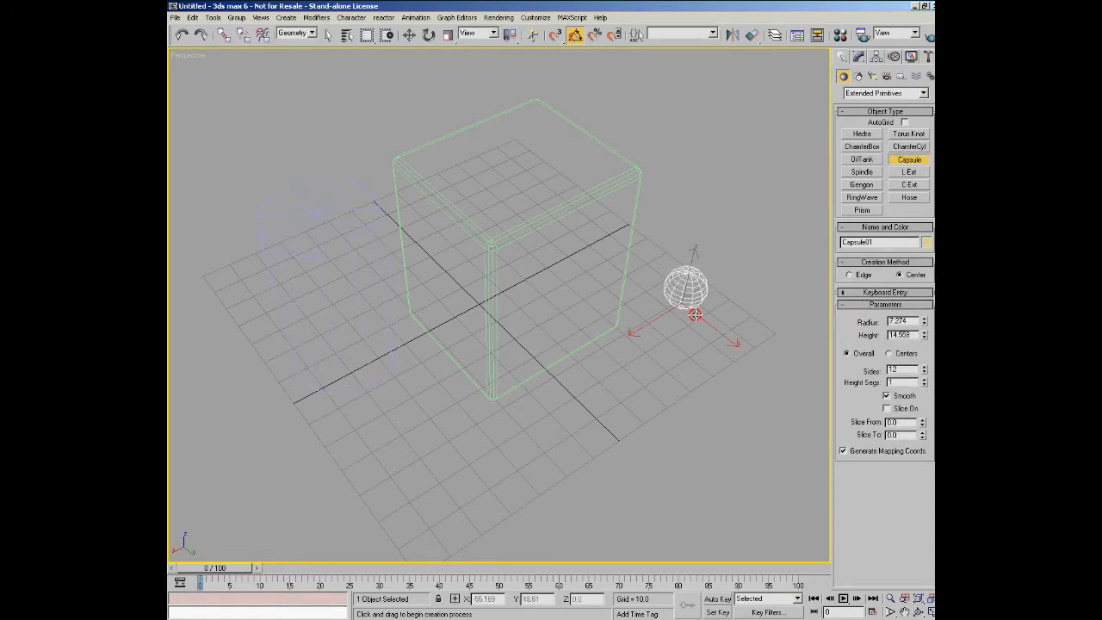
left_click(724, 203)
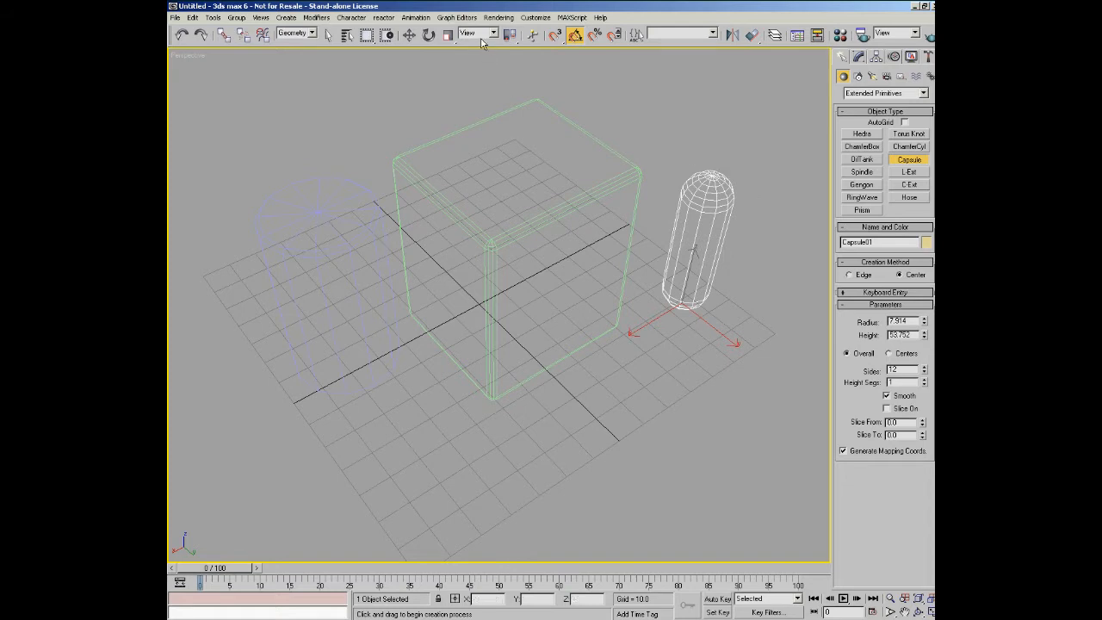
Step: Change the object colour of the chamfered box, chamfered cylinder and capsule together to dark violet-blue, and deselect them
left_click(410, 34)
left_click_drag(278, 83, 723, 410)
left_click(926, 242)
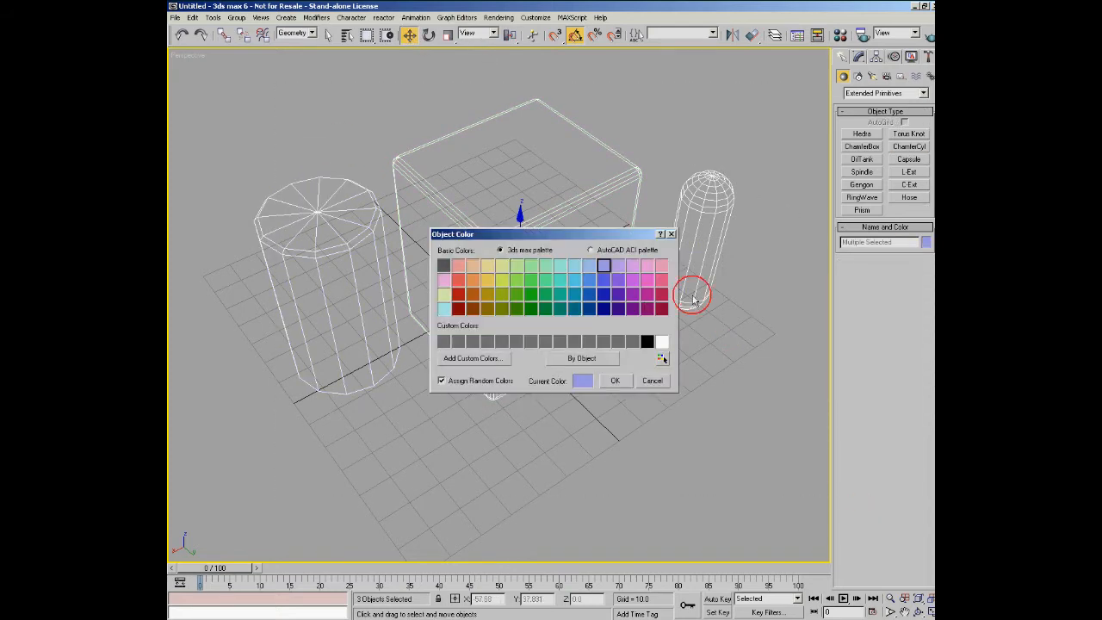
left_click(617, 308)
left_click(615, 381)
left_click(603, 371)
Step: Create a five-sided Gengon in front of the chamfered box with radius about 16.9, height about 59.0 and fillet about 8.7
middle_click_drag(630, 361, 746, 270, "alt")
left_click(862, 185)
left_click_drag(473, 412, 502, 448)
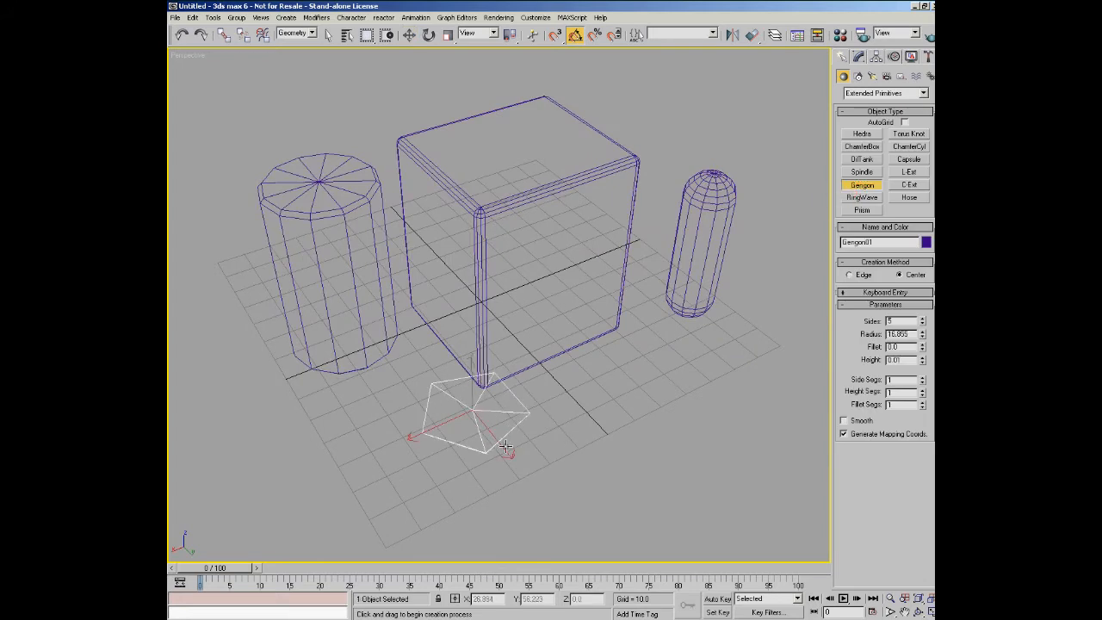
left_click(516, 237)
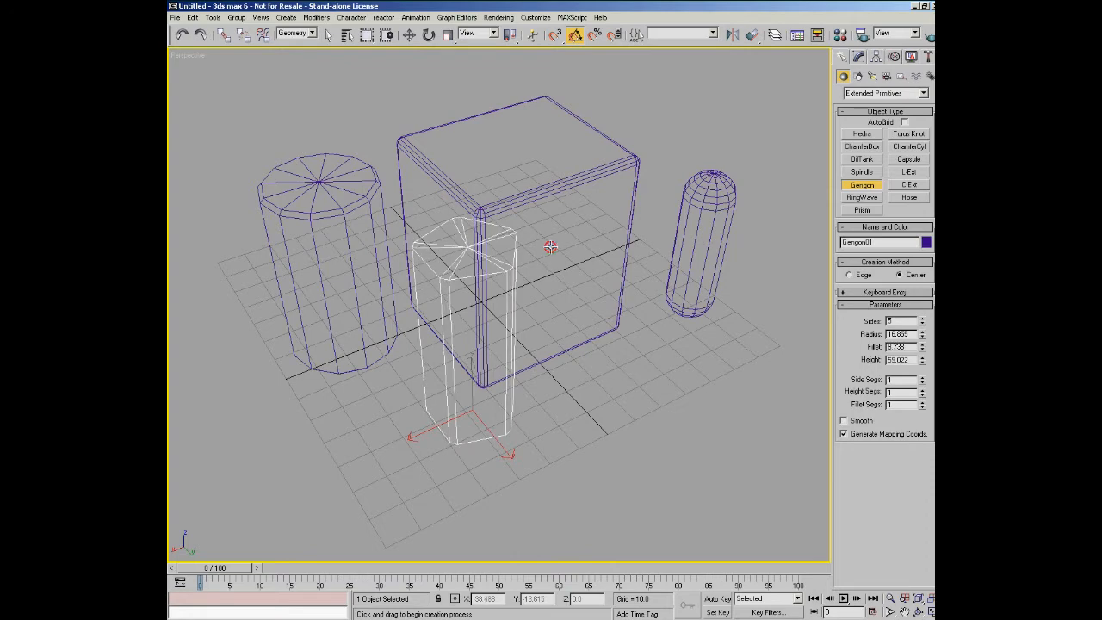
mouse_move(548, 314)
middle_mouse_down("alt")
mouse_move(529, 368)
mouse_move(545, 320)
middle_mouse_up("alt")
middle_click_drag(572, 388, 577, 364, "alt")
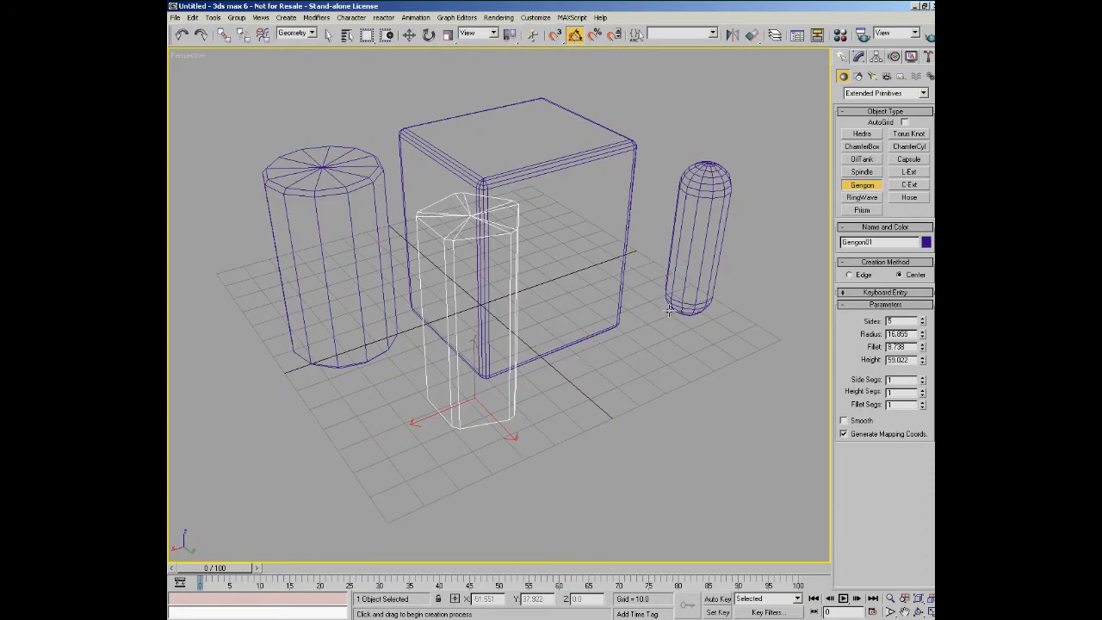
Step: Create a Spindle in front of the capsule with radius about 7.2, height about 43.6 and cap height about 7.3
left_click(863, 171)
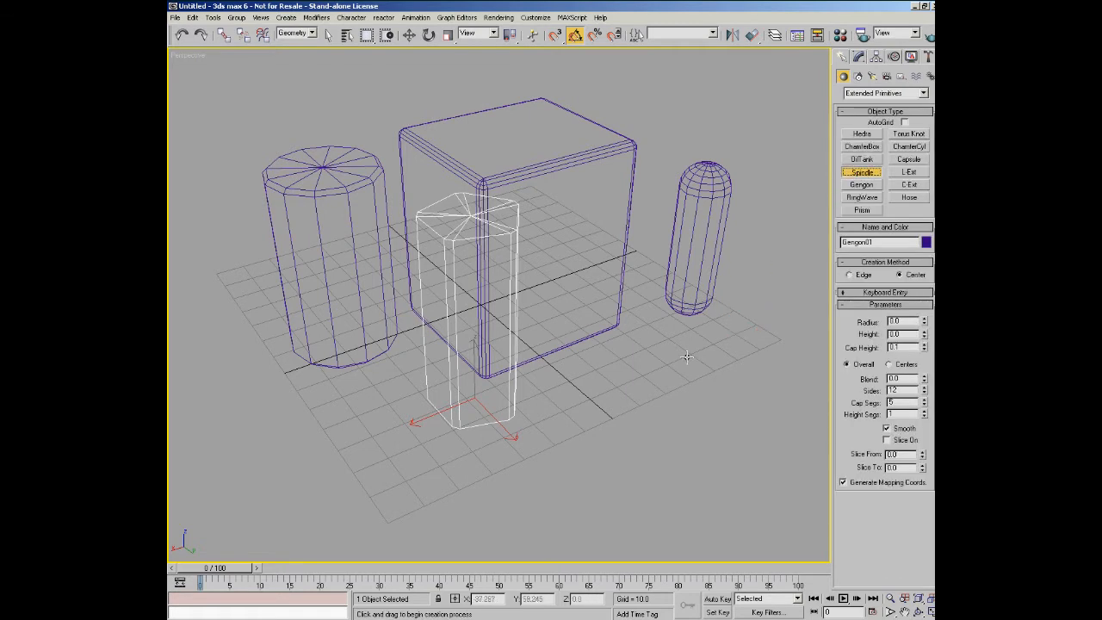
left_click(642, 372)
left_click_drag(642, 372, 665, 375)
left_click(679, 238)
middle_click_drag(669, 284, 699, 281, "alt")
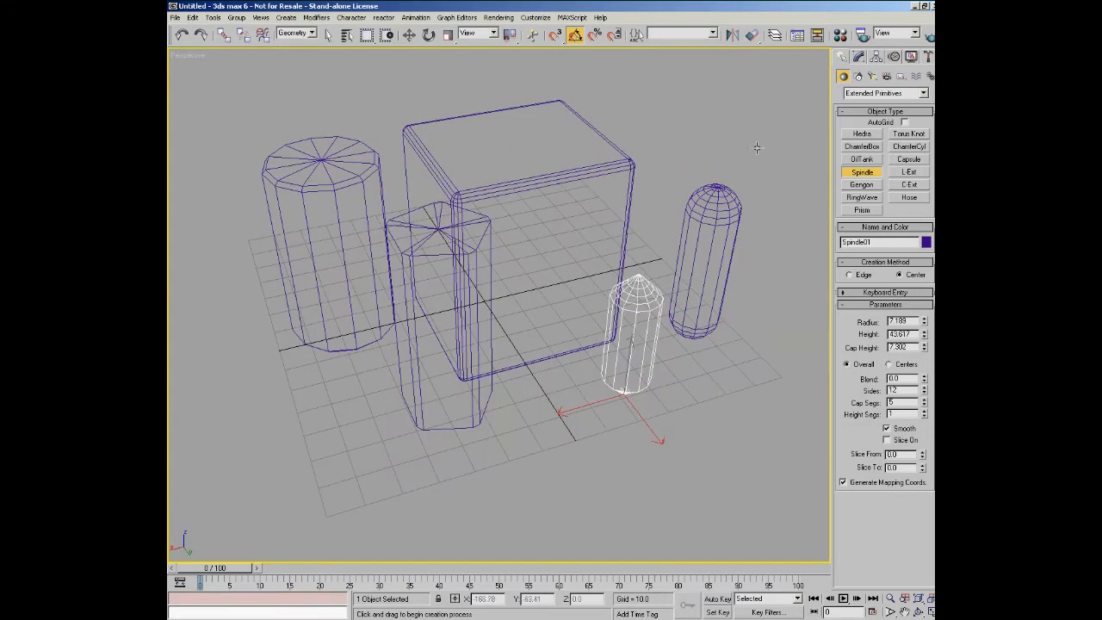
Step: Create an OilTank beside the spindle with radius about 8.3, height about 41.6 and cap height about 4.7
left_click(861, 134)
left_click(861, 147)
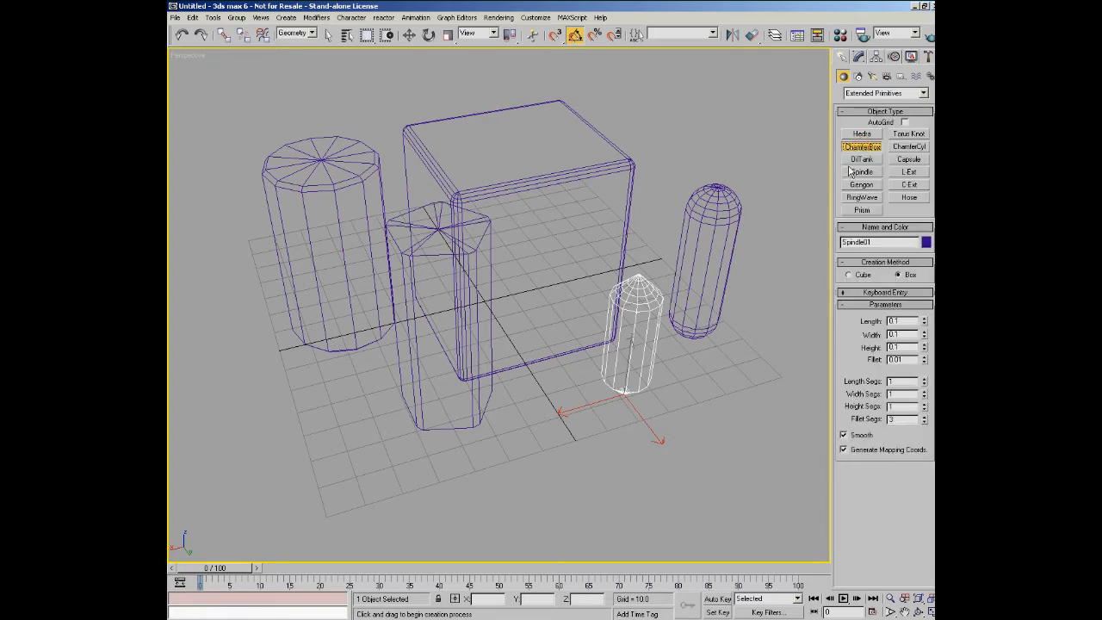
left_click(862, 159)
left_click_drag(694, 379, 733, 384)
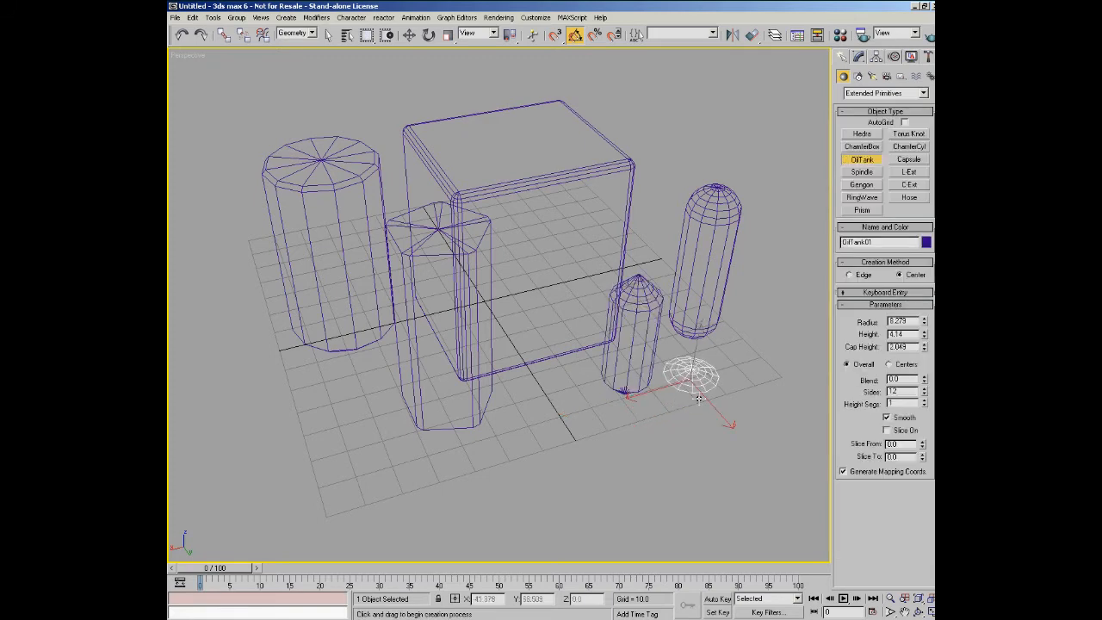
left_click(711, 273)
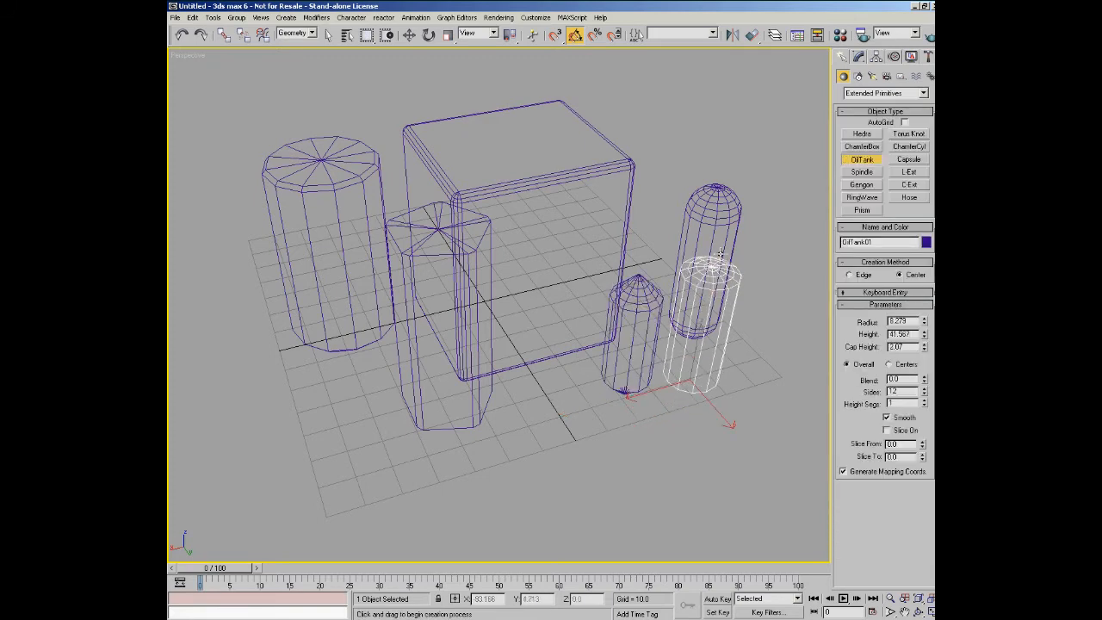
left_click(701, 320)
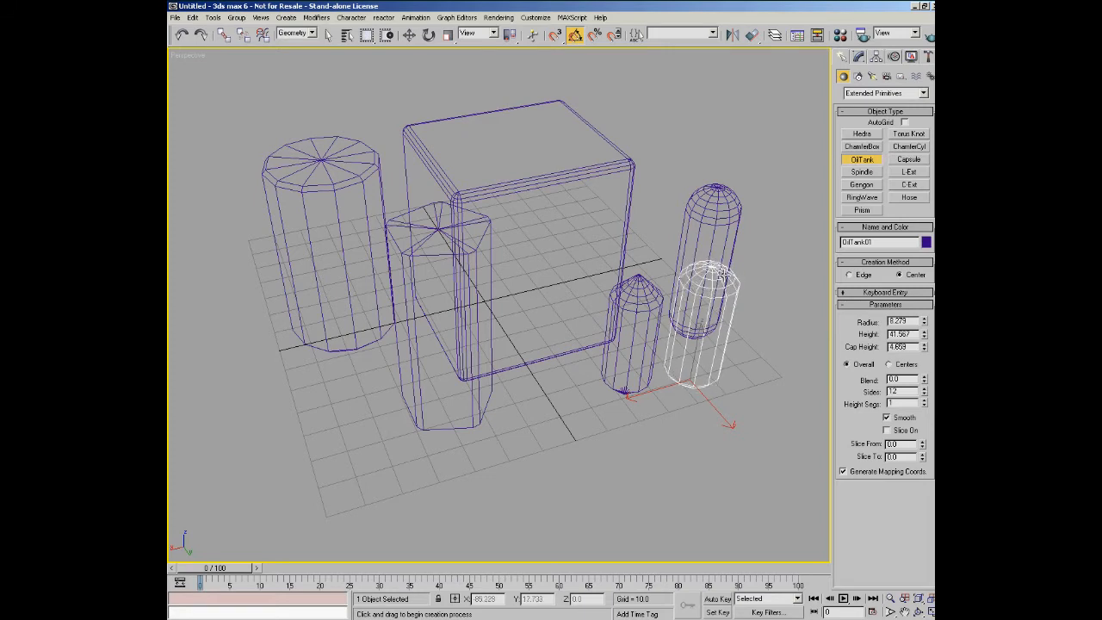
Step: Finish the OilTank with a cap height of about 5.7, and delete all the extended primitives from the scene
left_click(729, 277)
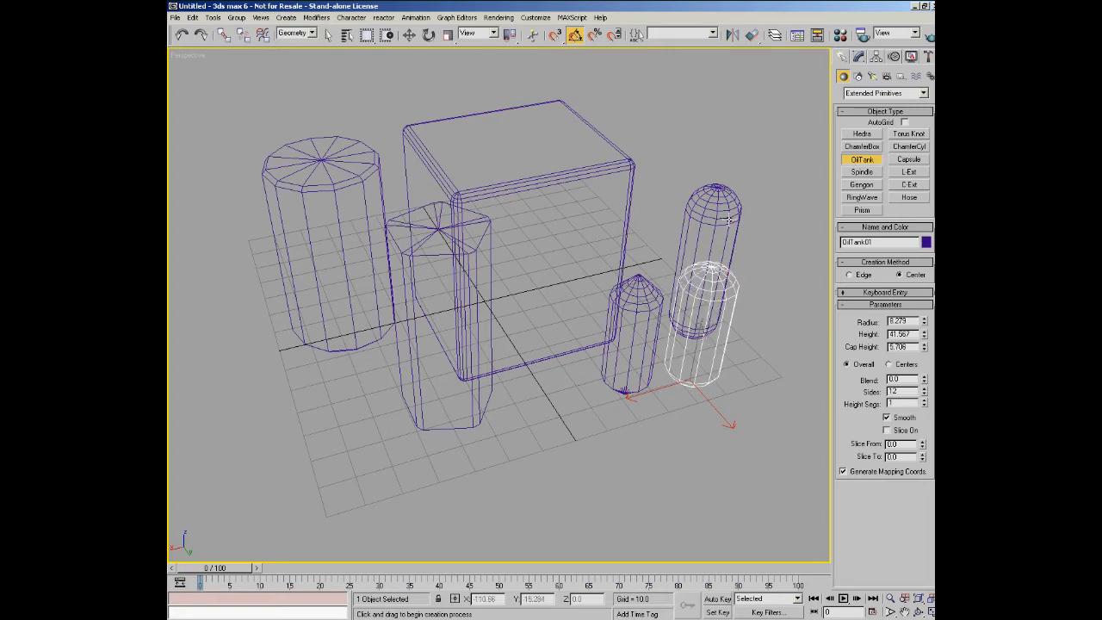
left_click(410, 34)
left_click_drag(264, 106, 767, 370)
key("Delete")
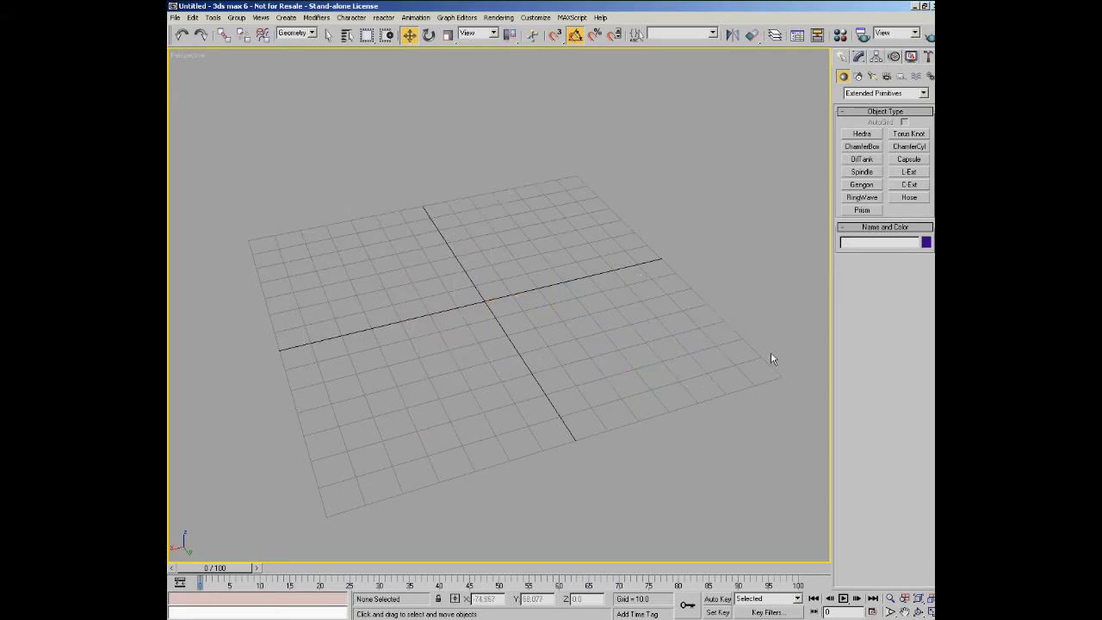
Step: Check the Compound Objects category, and create a standard box about 64.8 long, 47.8 wide and 55.8 high near the grid centre
left_click(921, 93)
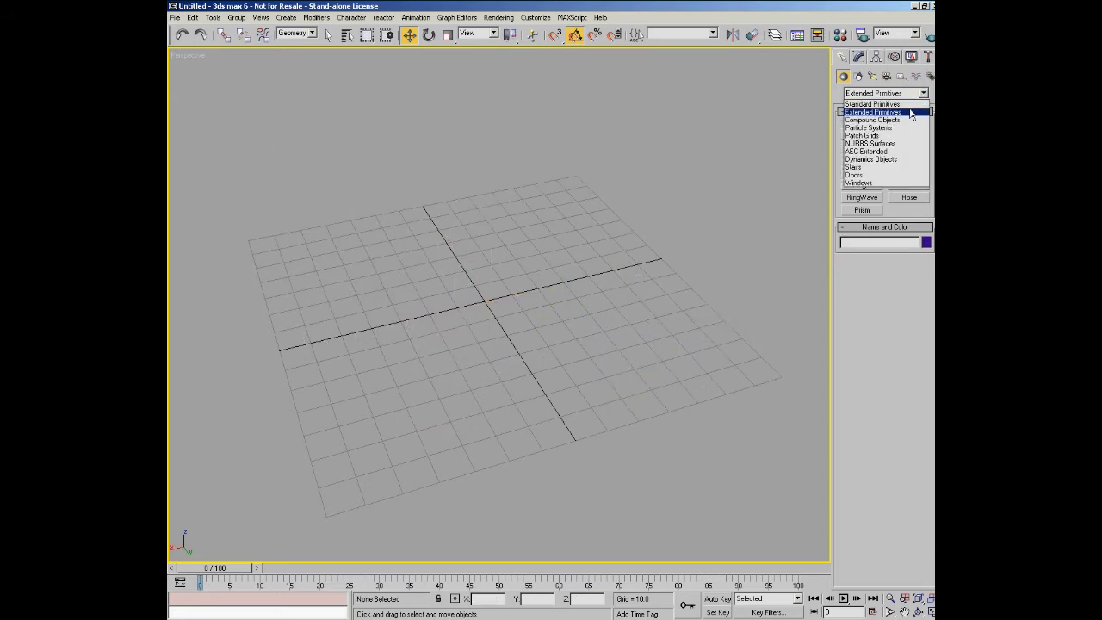
left_click(909, 121)
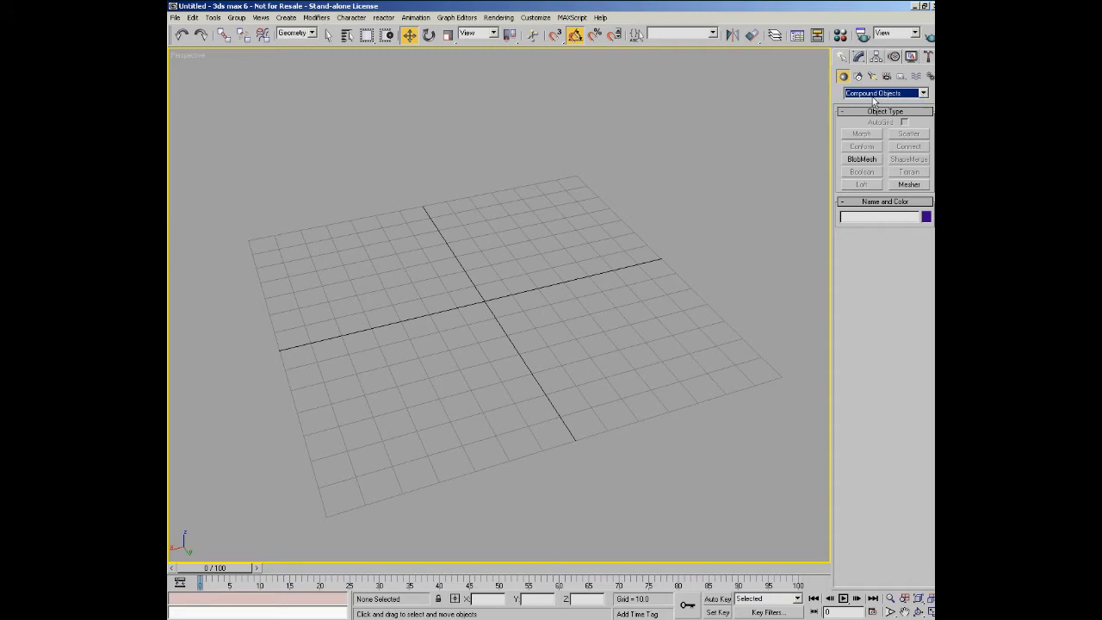
left_click(921, 93)
left_click(875, 104)
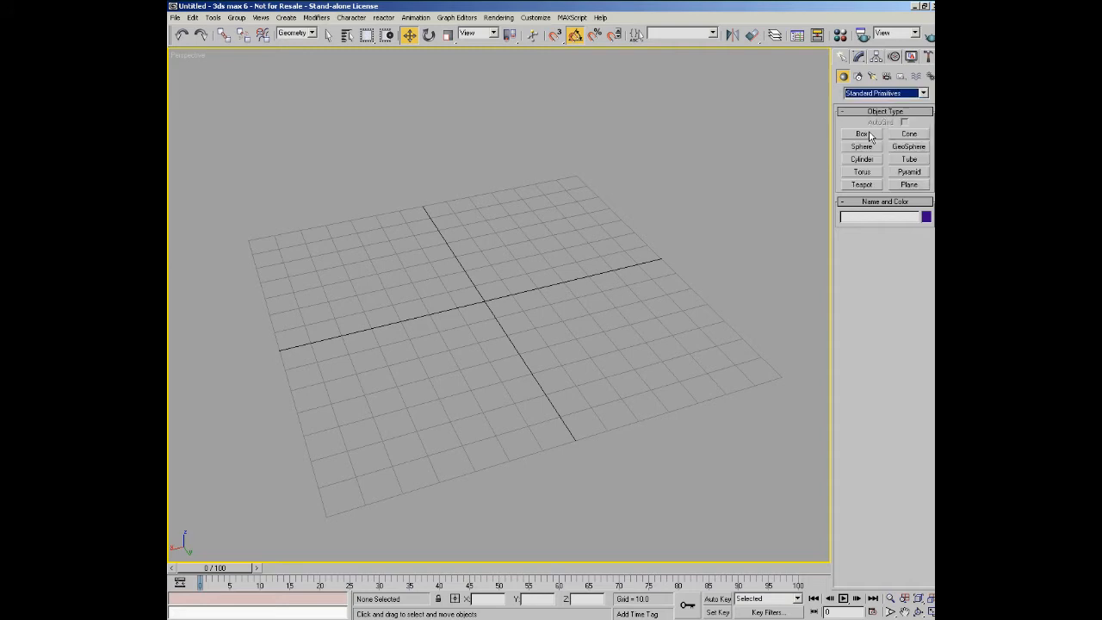
left_click(863, 134)
left_click_drag(425, 217, 633, 338)
left_click(625, 228)
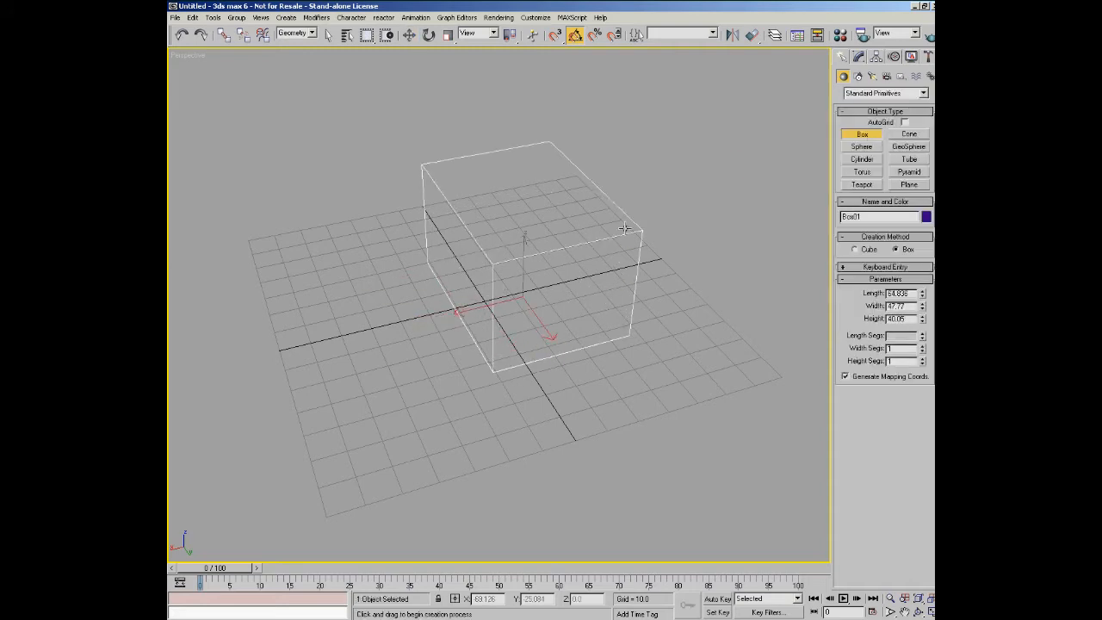
left_click(643, 182)
Step: Create a GeoSphere with a radius of about 54.9 beside the box
left_click(911, 148)
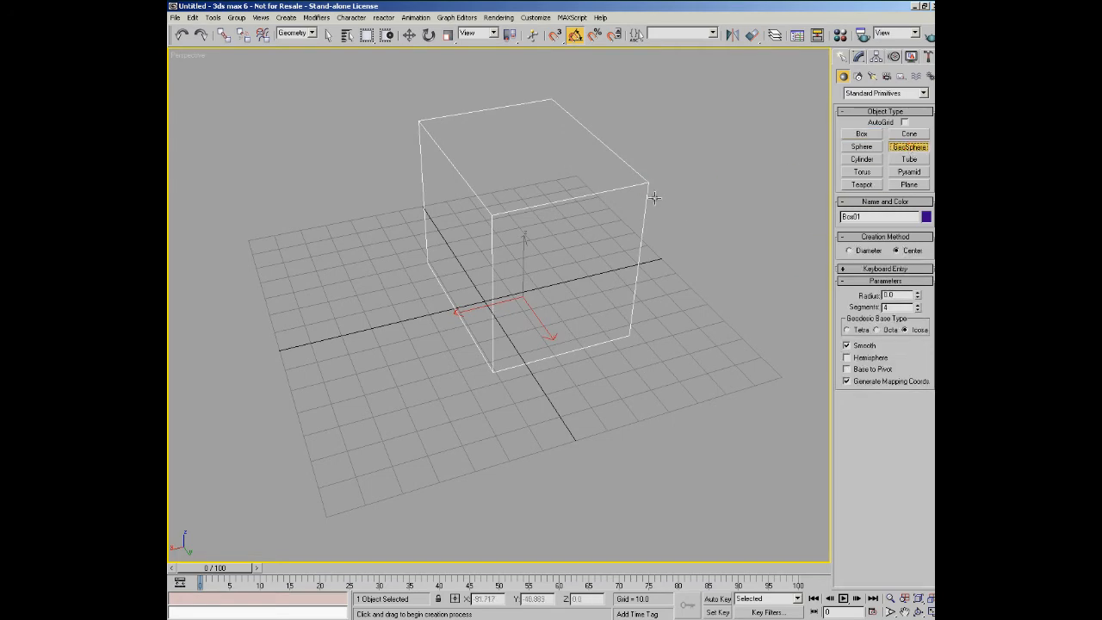
left_click_drag(650, 182, 686, 252)
middle_click_drag(701, 247, 554, 298, "alt")
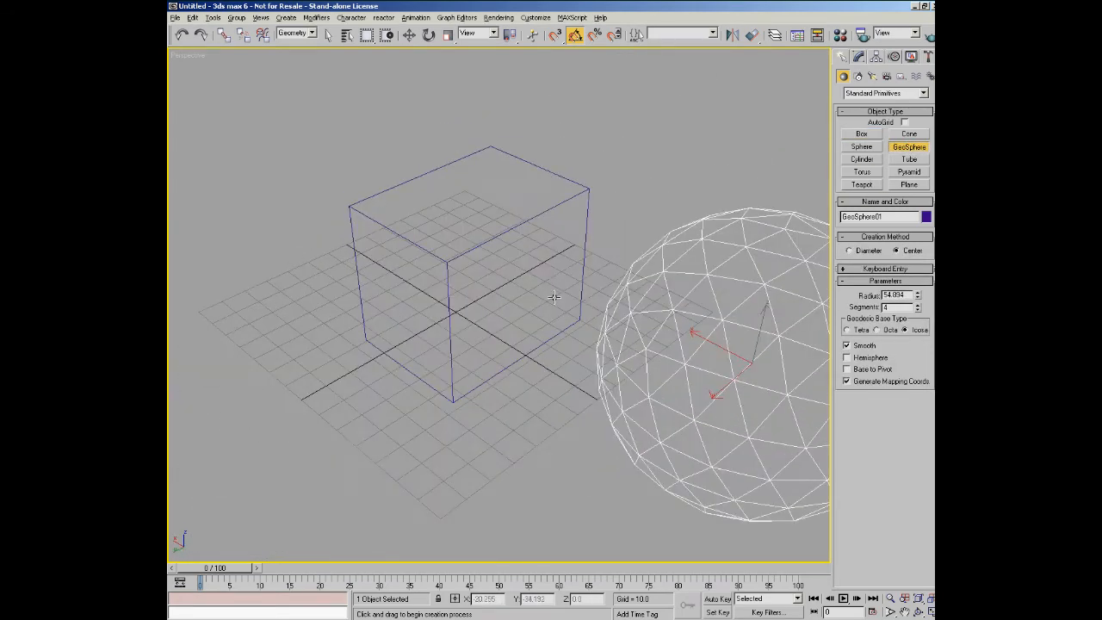
Step: Increase the geosphere's number of segments by several steps for a finer mesh
left_click(411, 36)
middle_click_drag(534, 172, 568, 221, "alt")
left_click(864, 56)
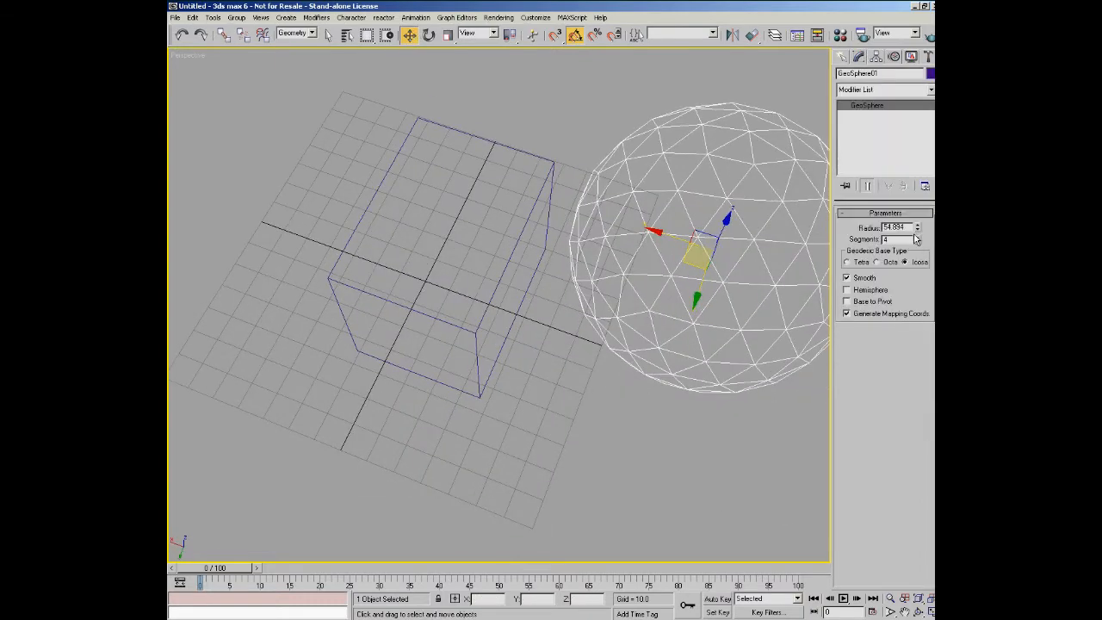
left_click(917, 237)
left_click(917, 237)
left_click(917, 237)
left_click(917, 237)
left_click(917, 237)
Step: Move the geosphere until it overlaps one side of the box, with the viewport in shaded display
mouse_move(693, 262)
left_mouse_down()
mouse_move(650, 285)
mouse_move(544, 274)
left_mouse_up()
key("F3")
middle_click_drag(591, 293, 534, 229, "alt")
left_click_drag(592, 359, 510, 222)
middle_click_drag(510, 223, 553, 260, "alt")
Step: Subtract the geosphere from the box with a Boolean compound object, using Subtraction (A-B) and the geosphere as operand B
left_click(389, 310)
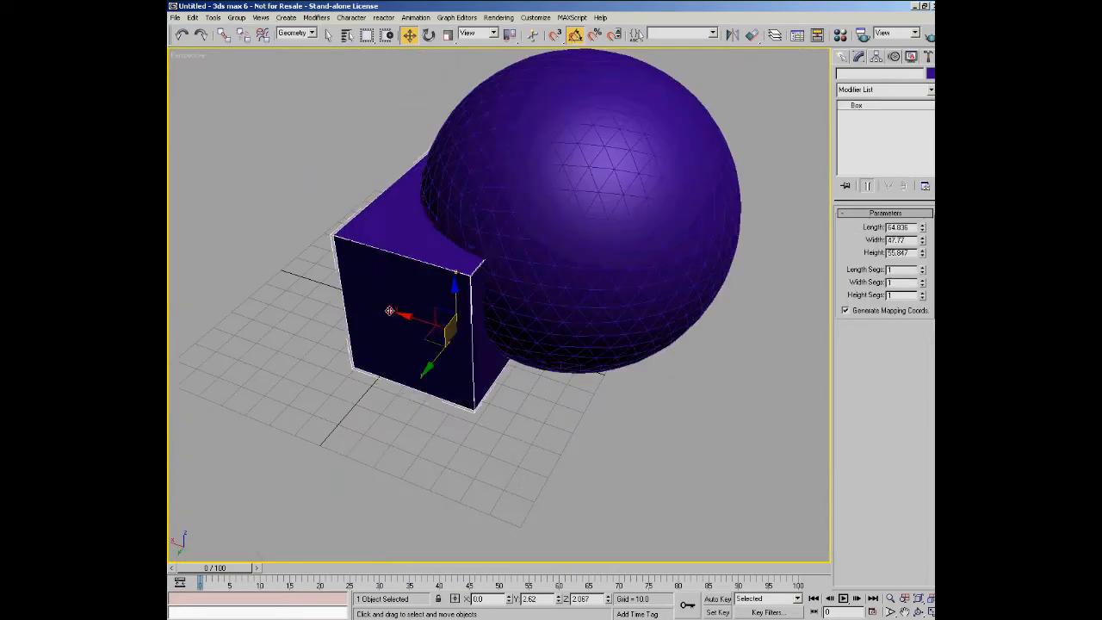
left_click(842, 56)
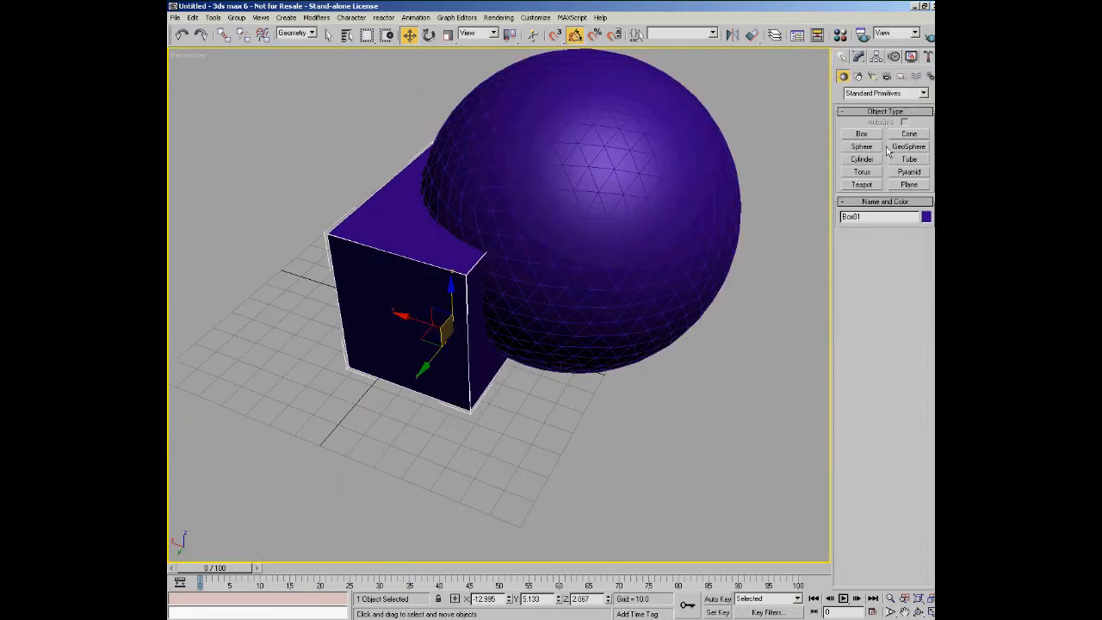
left_click(918, 93)
left_click(888, 115)
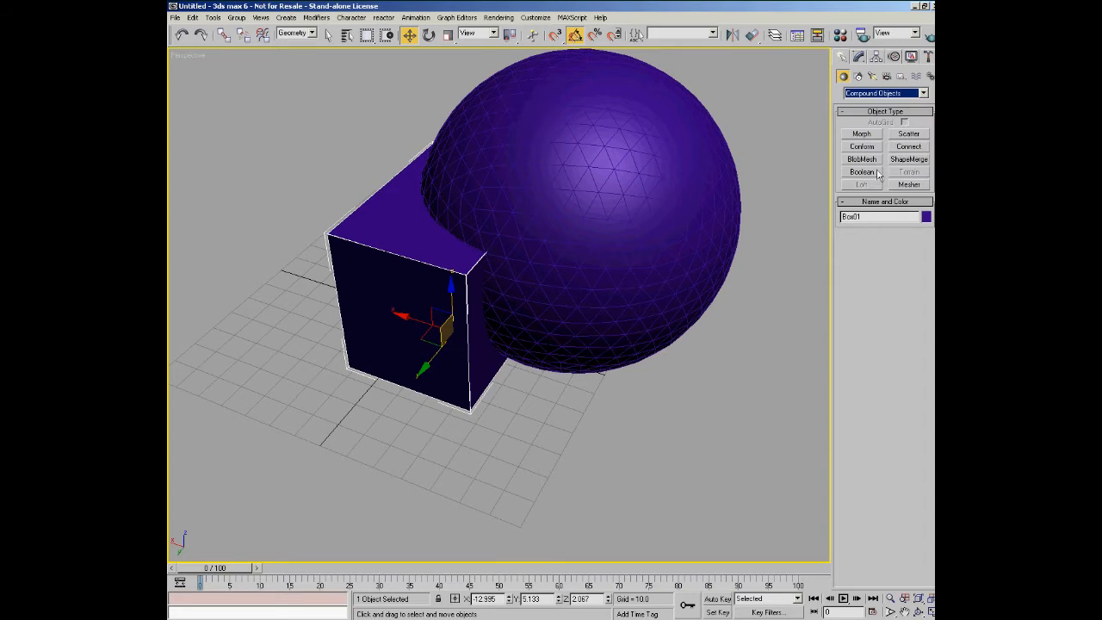
left_click(863, 172)
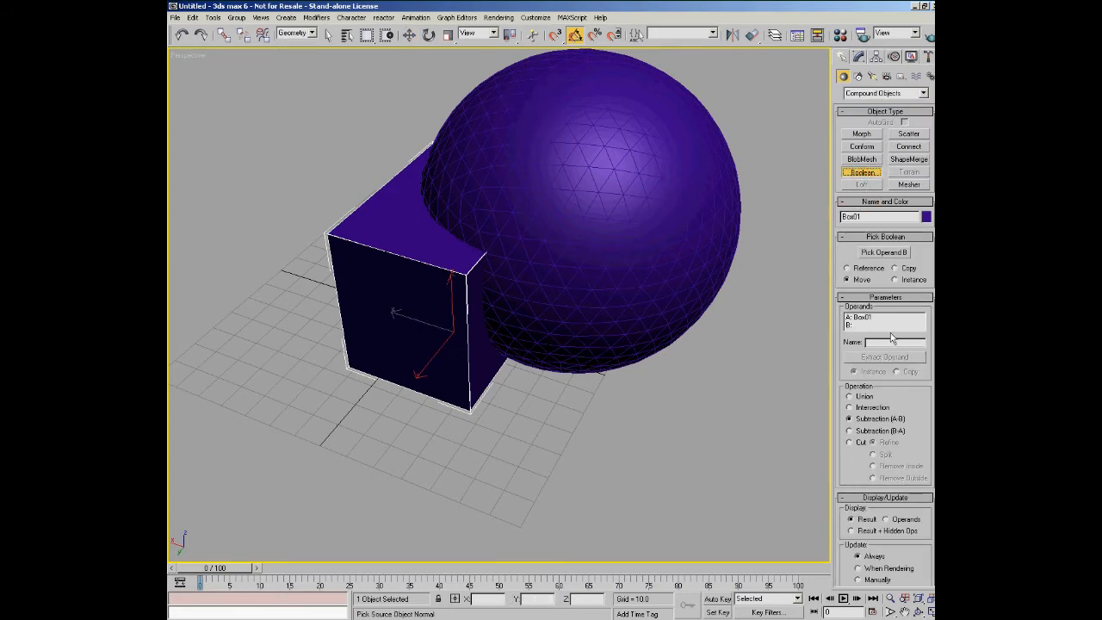
left_click(882, 255)
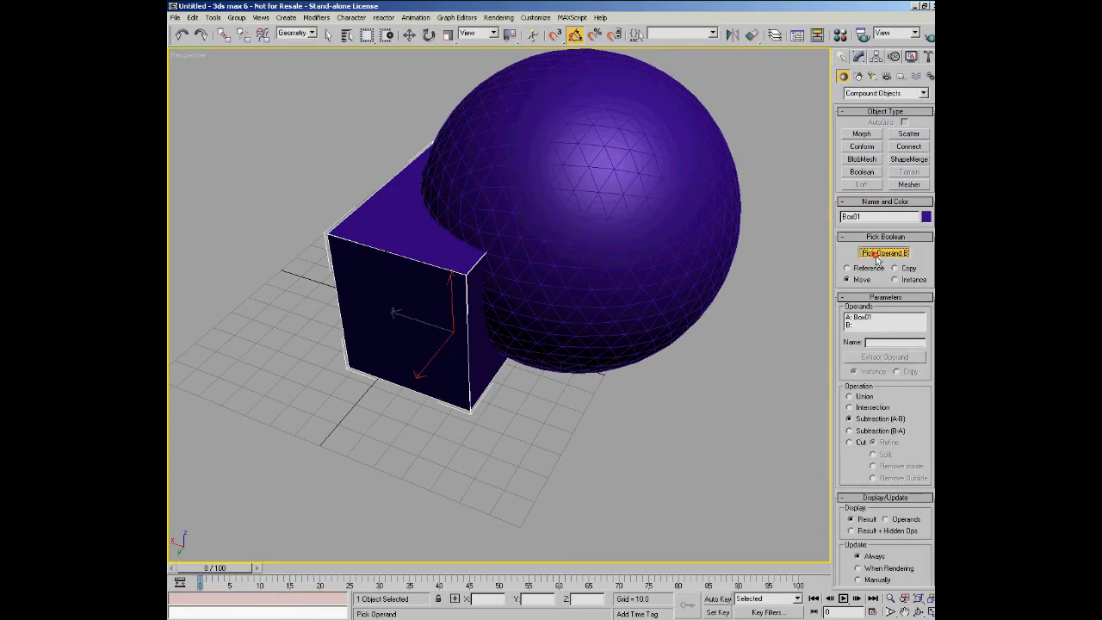
left_click(691, 190)
middle_click_drag(652, 267, 599, 377, "alt")
Step: Open the carved box's Boolean parameters for modification, and delete the object from the scene
left_click(876, 174)
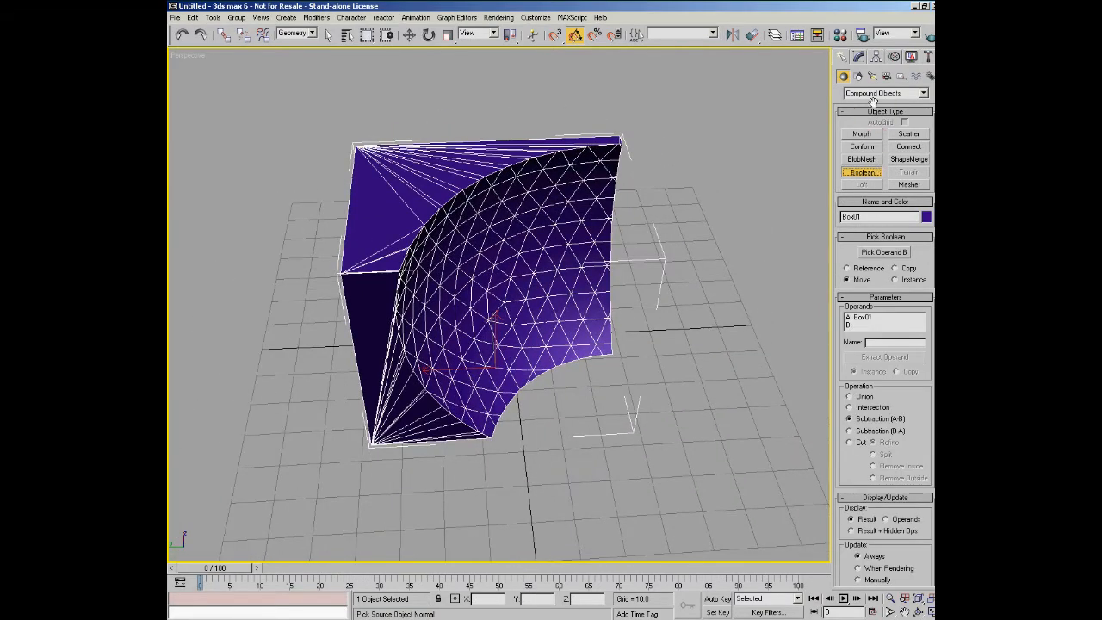
left_click(859, 56)
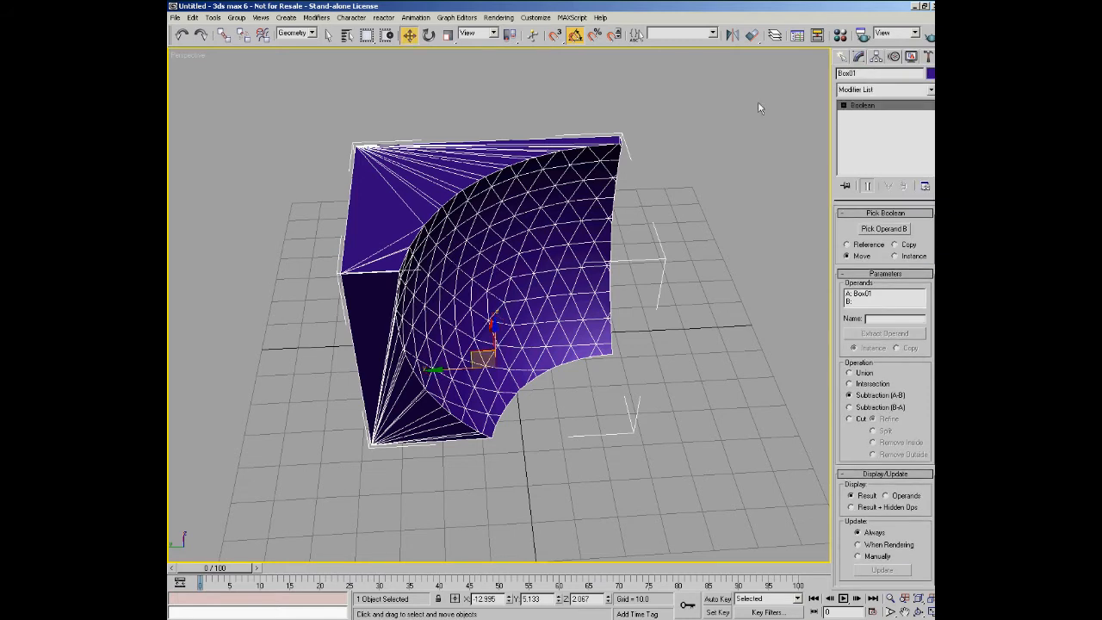
right_click(501, 188)
left_click(641, 238)
key("Delete")
left_click(843, 59)
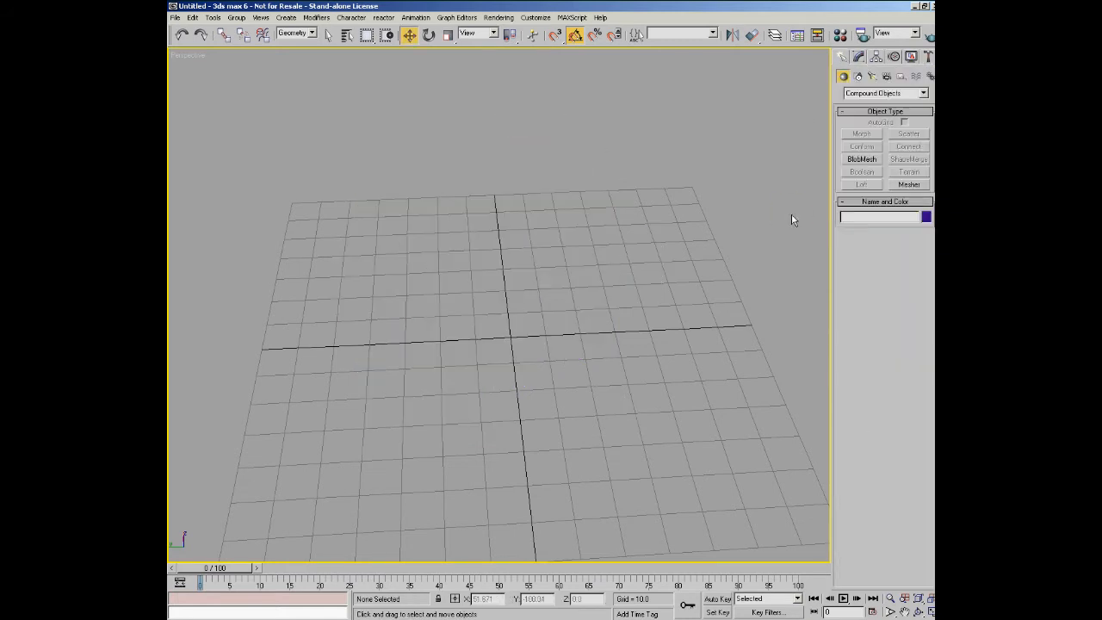
Step: Create a PF Source particle emitter at the grid centre, about 40.3 long and 40.5 wide with a logo size of about 28.3
left_click(923, 94)
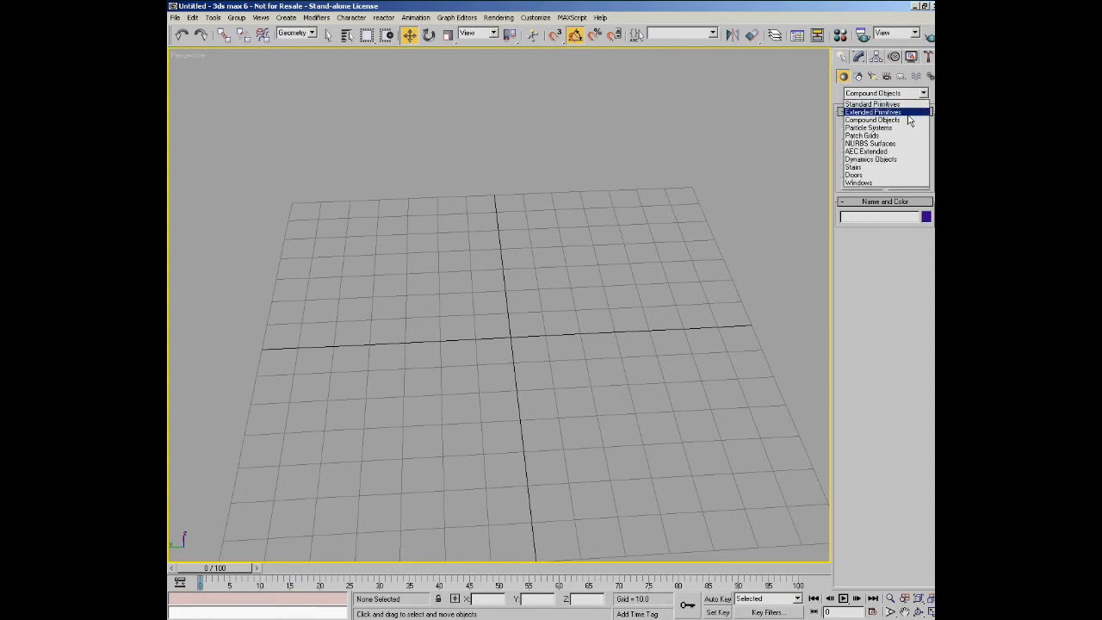
left_click(906, 129)
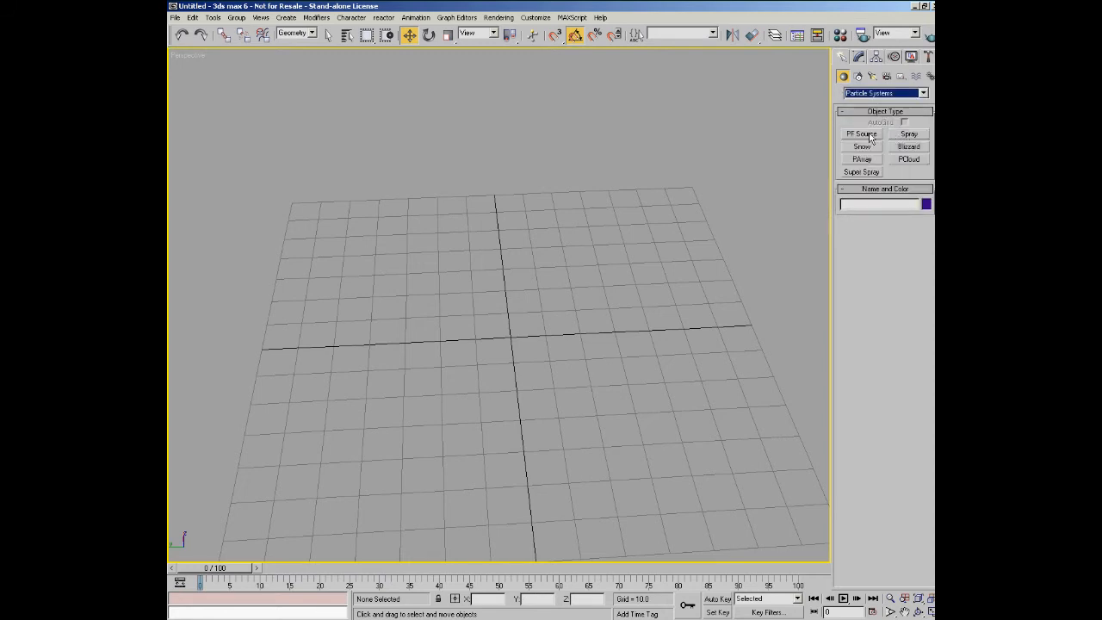
left_click(868, 135)
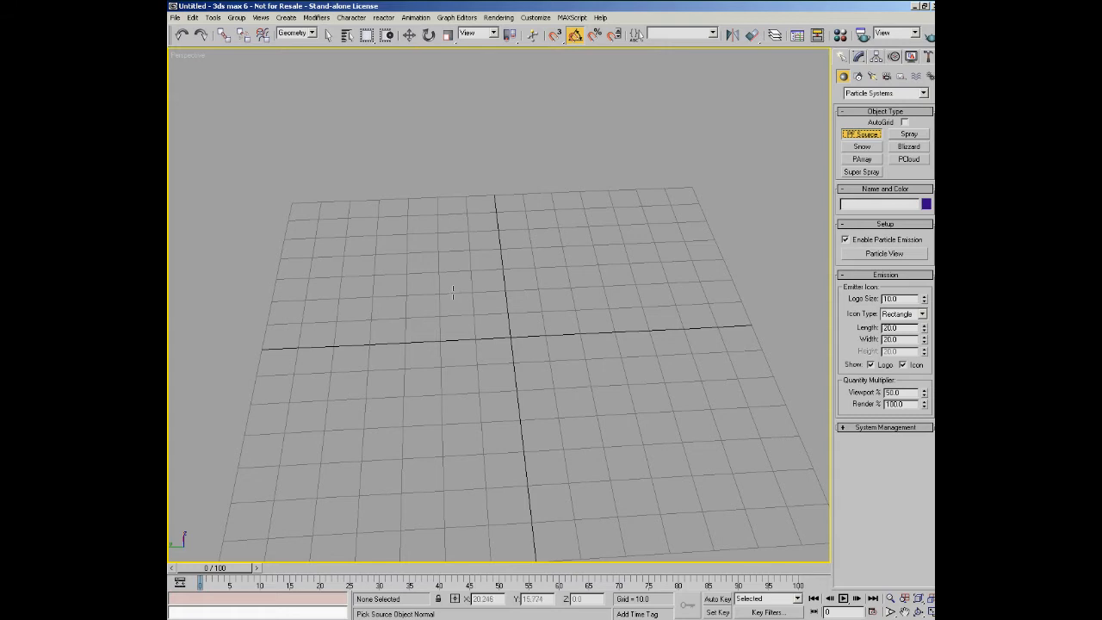
left_click_drag(514, 340, 594, 390)
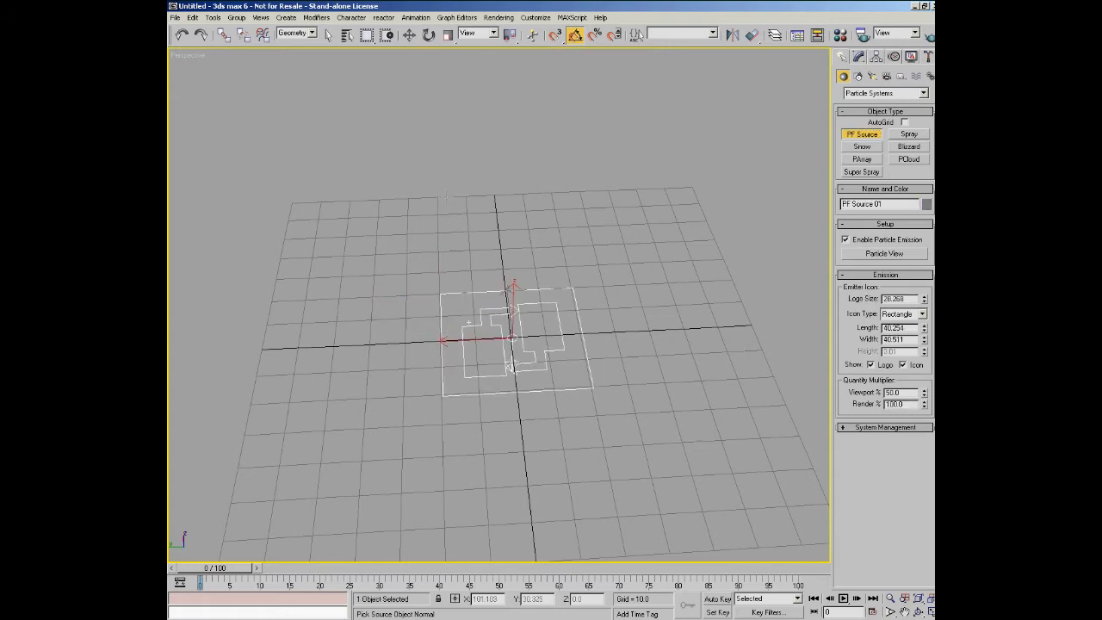
left_click(409, 35)
Step: Scrub through the animation frames to preview the particle emission from a low viewing angle
scroll(400, 508, "down", 3)
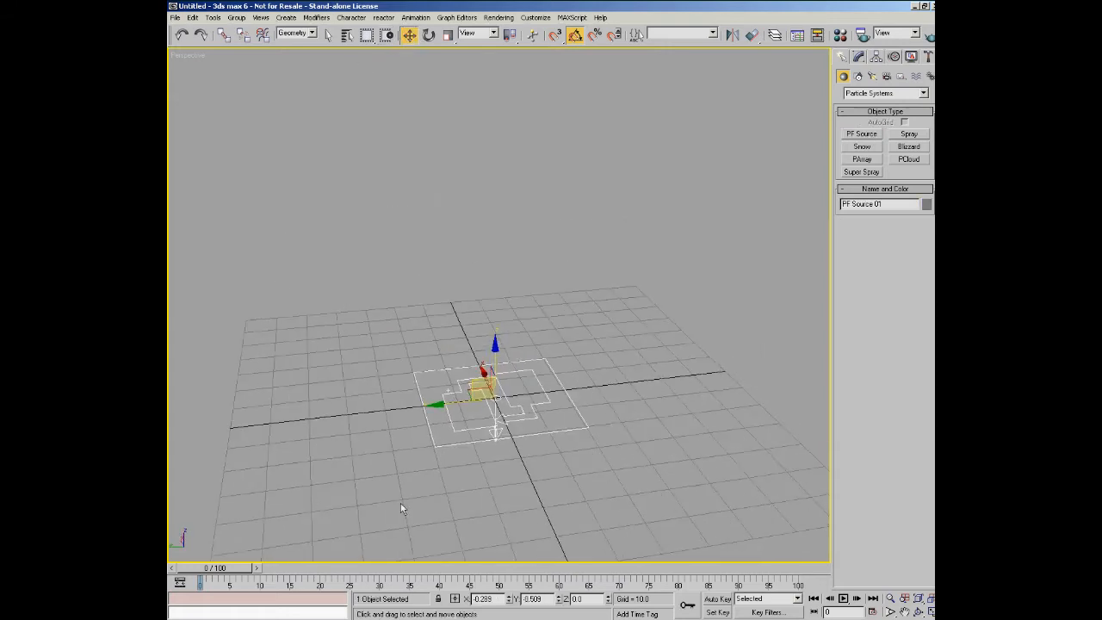
mouse_move(247, 564)
left_mouse_down()
mouse_move(284, 568)
mouse_move(245, 562)
left_mouse_up()
middle_click_drag(463, 481, 509, 314)
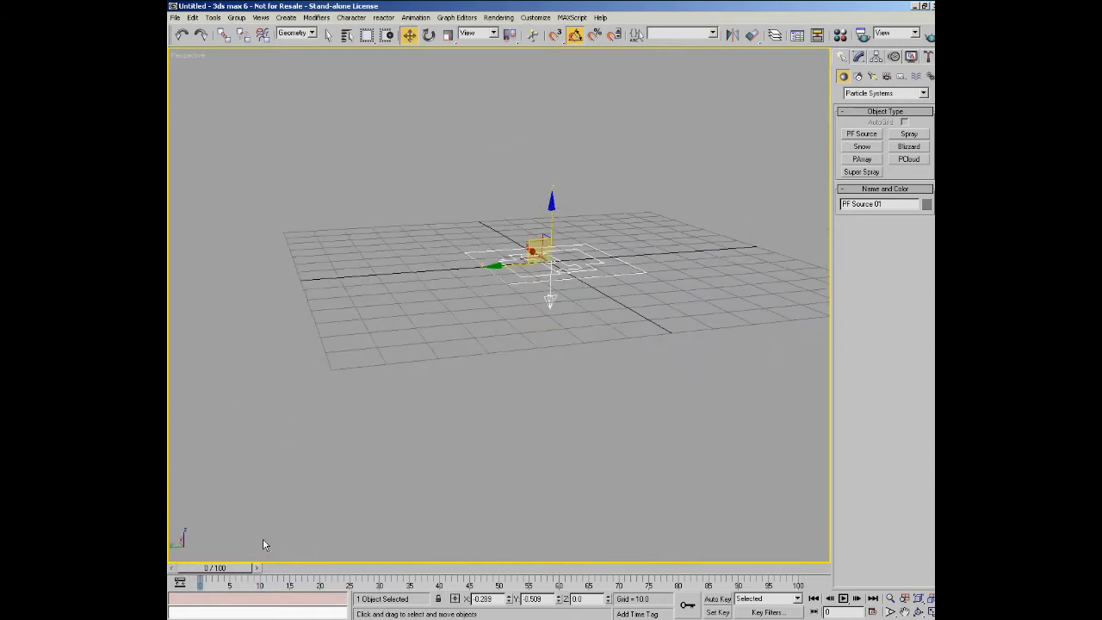
mouse_move(226, 572)
left_mouse_down()
mouse_move(400, 572)
mouse_move(207, 568)
left_mouse_up()
Step: Select the PF Source emitter and delete it from the scene
key("w")
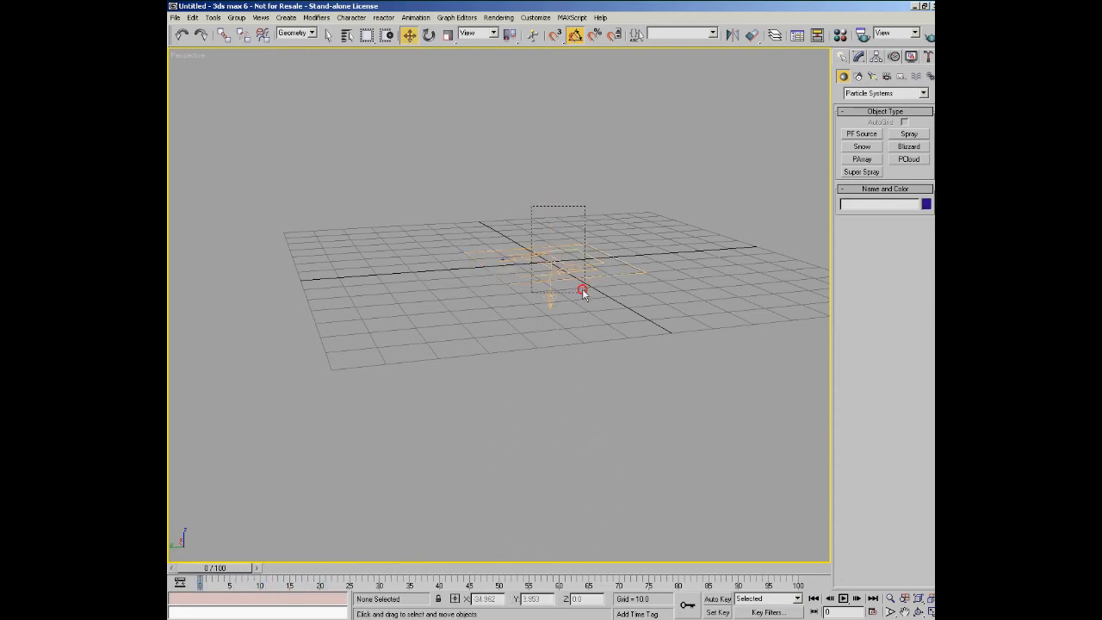
key("Delete")
middle_click_drag(631, 198, 548, 327, "alt")
middle_click_drag(777, 138, 646, 195)
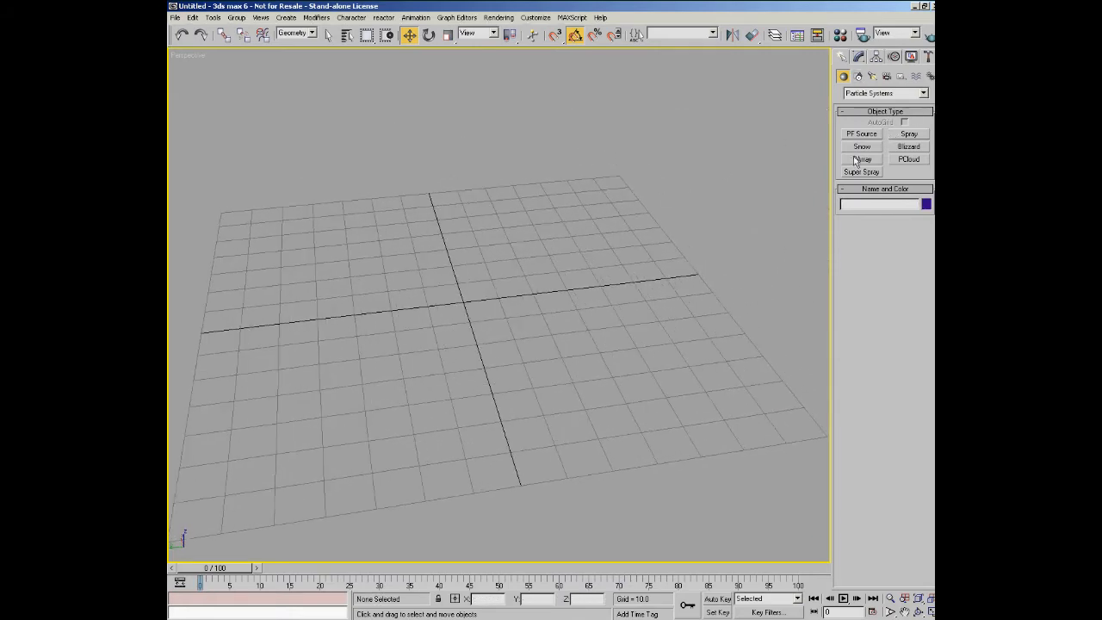
Step: Create a Quad Patch about 48.6 long and 55.1 wide near the grid centre
left_click(924, 95)
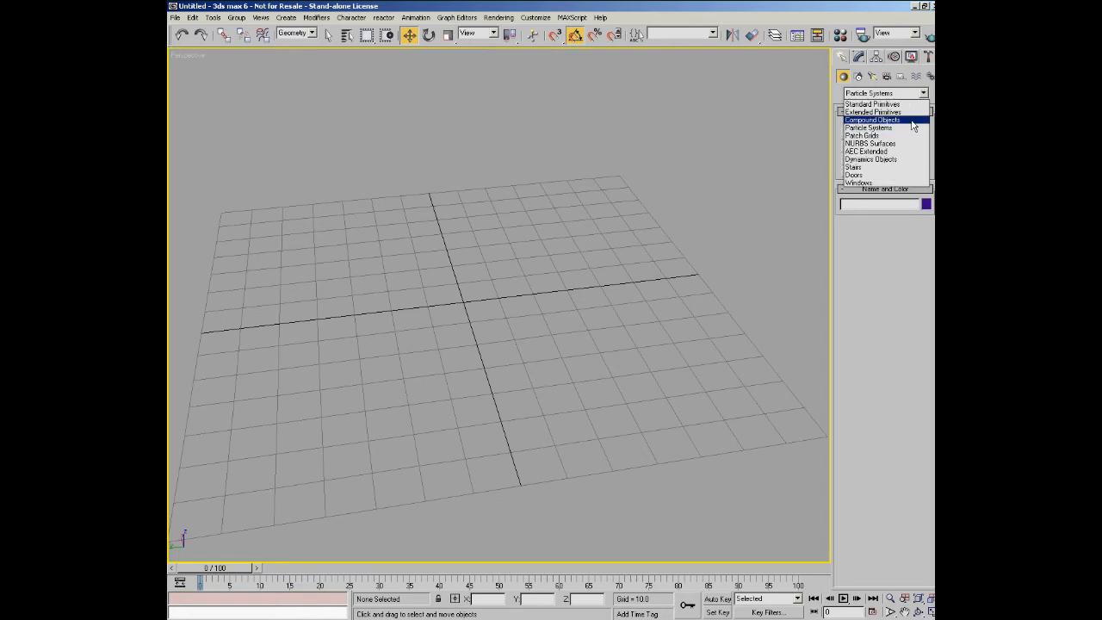
left_click(907, 137)
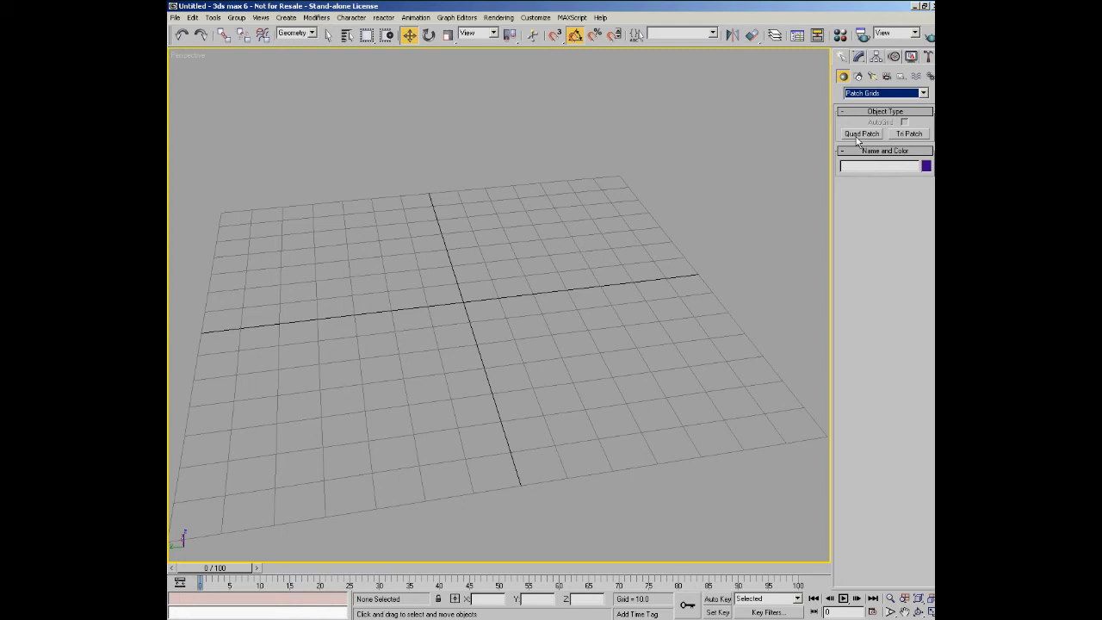
left_click(862, 134)
left_click_drag(389, 274, 607, 368)
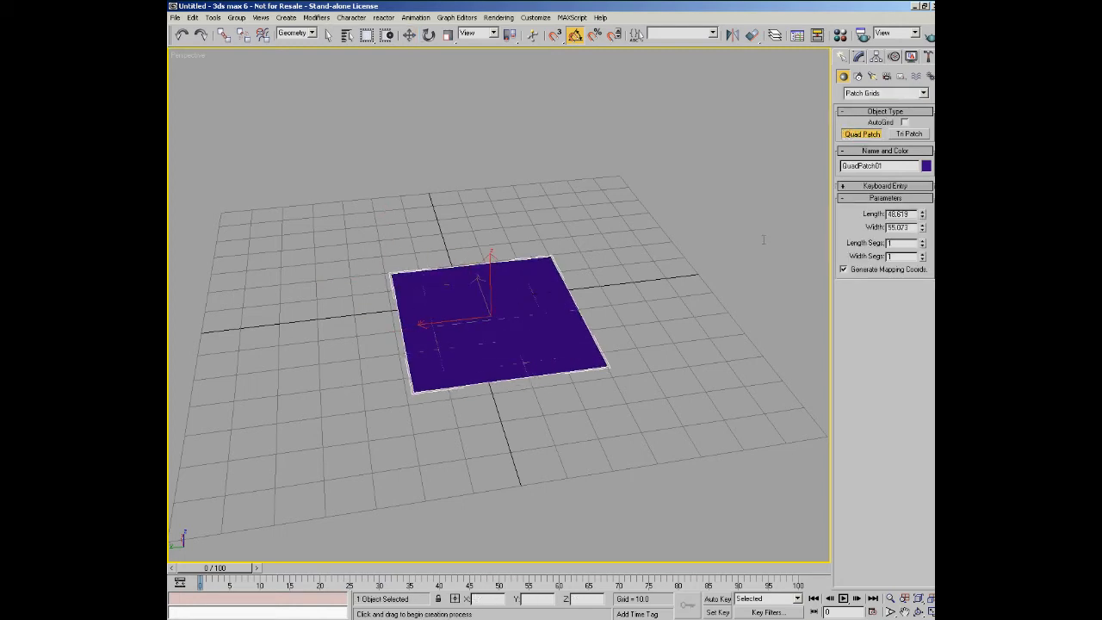
Step: Try converting the quad patch to an Editable Mesh, and undo the conversion
left_click(876, 56)
right_click(487, 321)
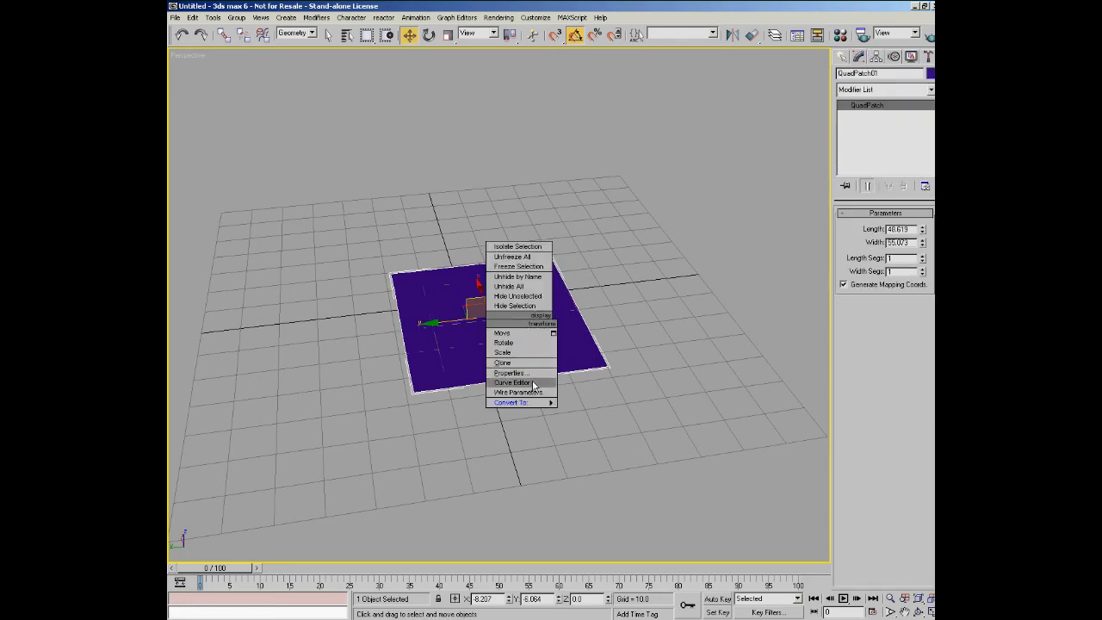
mouse_move(531, 402)
left_click(601, 402)
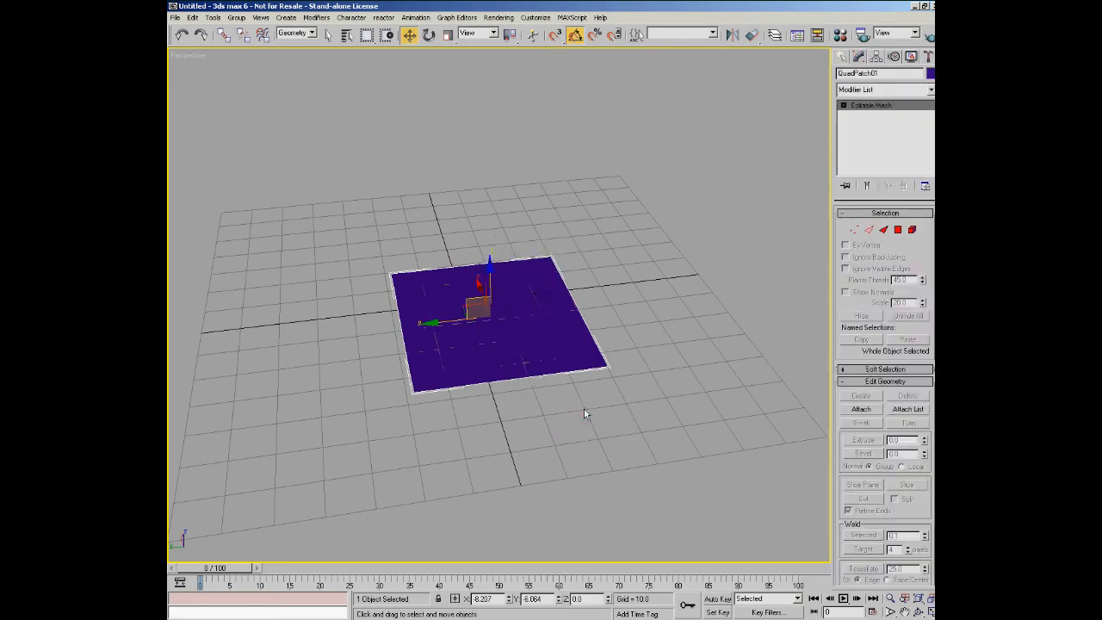
key("ctrl+z")
Step: Convert the quad patch to an Editable Patch
right_click(520, 326)
mouse_move(572, 406)
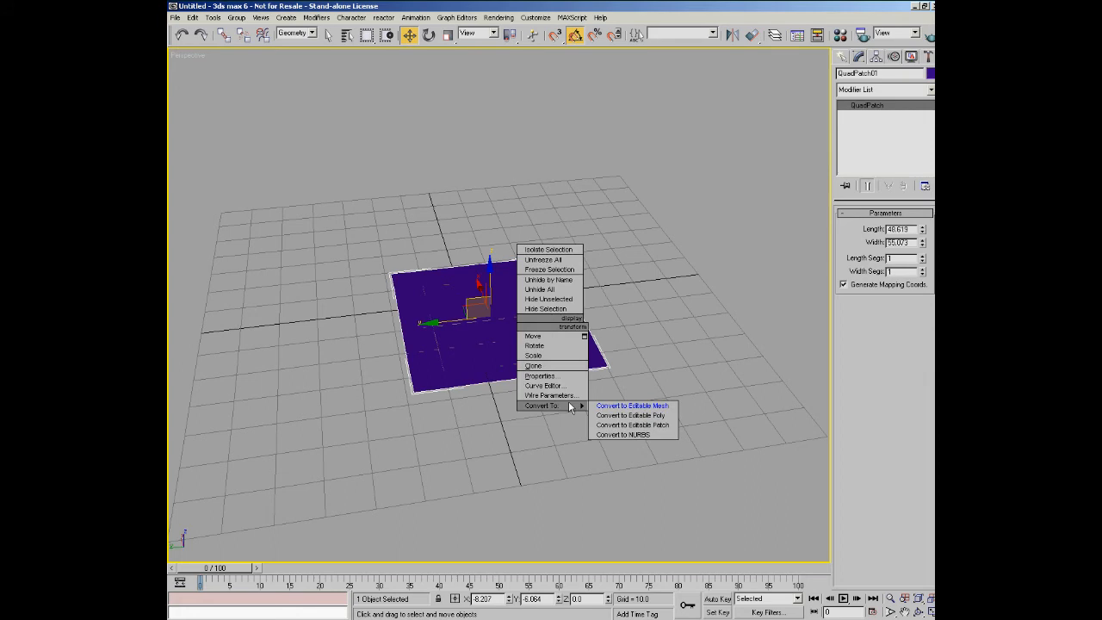
left_click(603, 428)
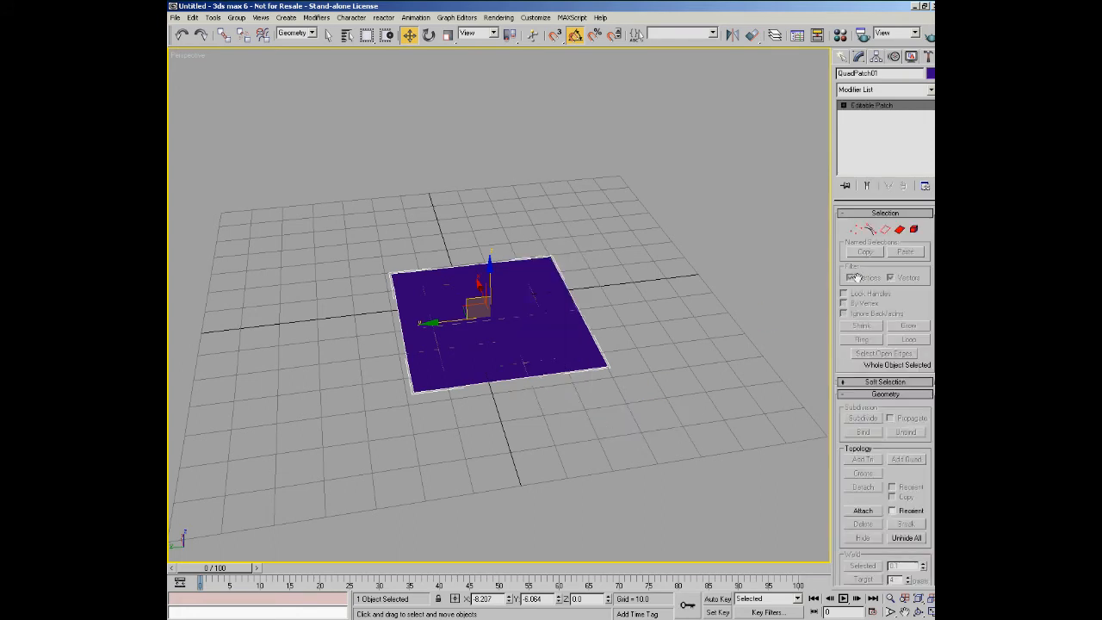
Step: Raise one far corner vertex of the editable patch along Z to bend the surface upward
left_click(856, 229)
left_click(554, 258)
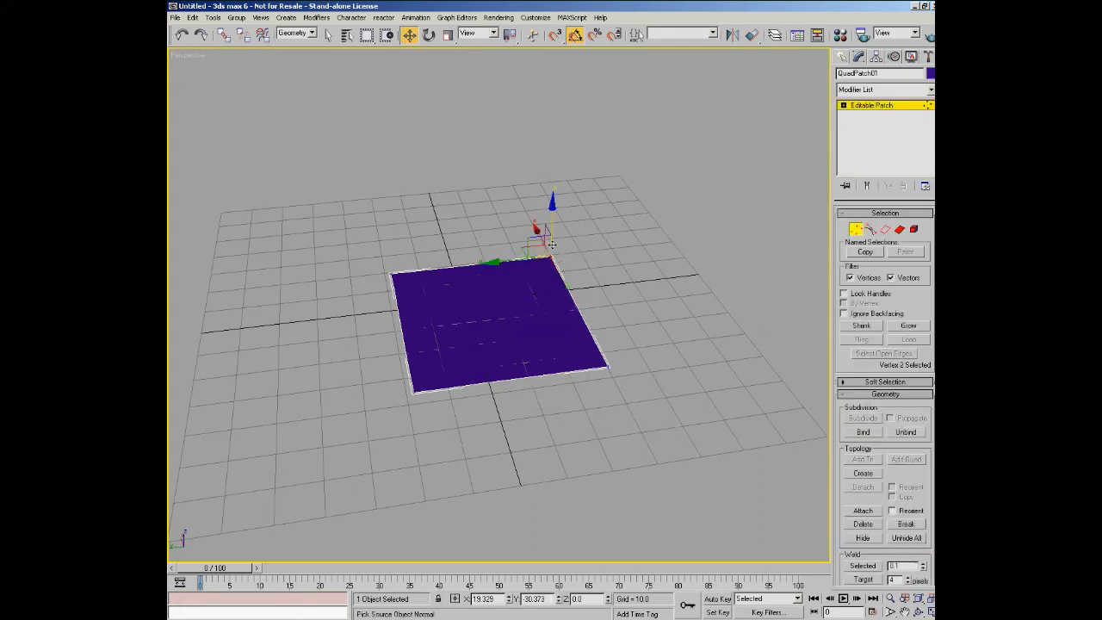
left_click_drag(552, 211, 542, 156)
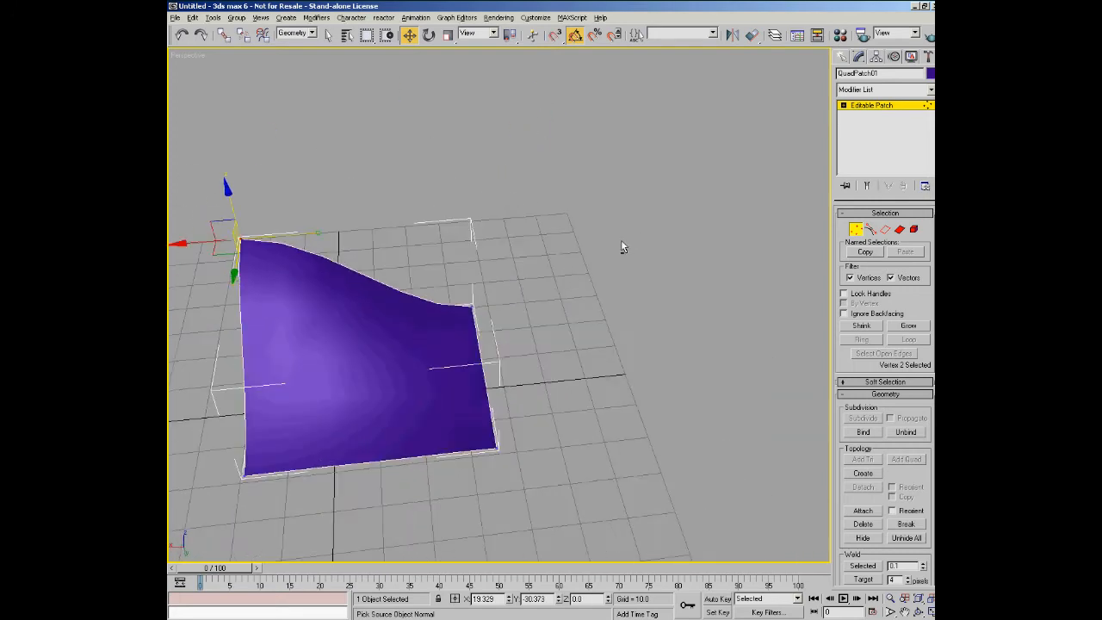
middle_click_drag(621, 239, 574, 276, "alt")
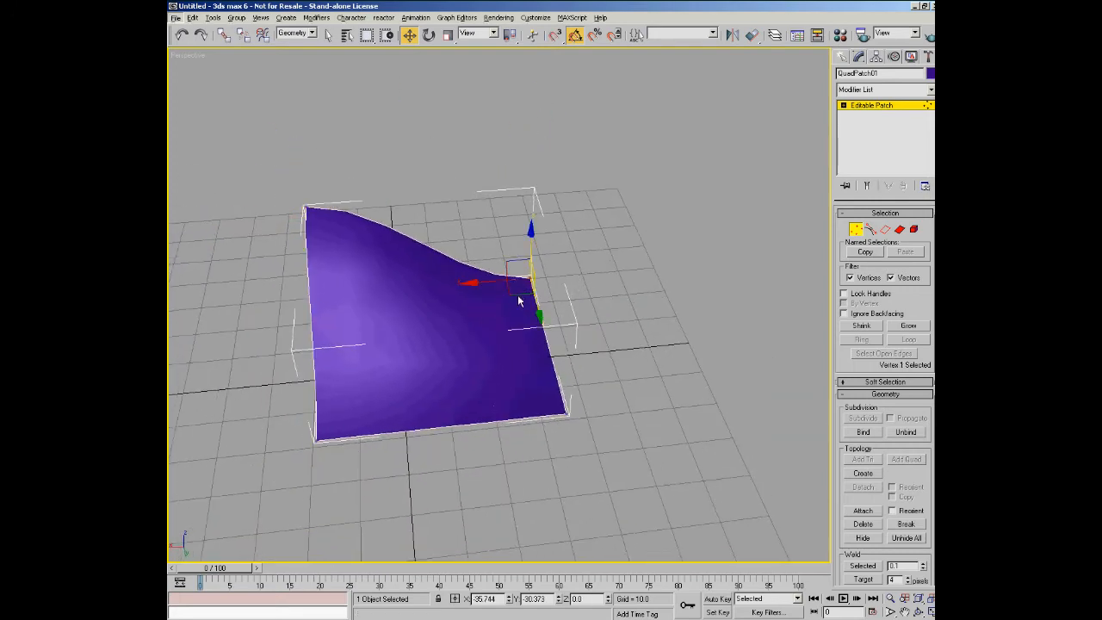
Step: Move the other far corner vertex of the editable patch, and bulge an adjoining edge by repositioning its handle
middle_click_drag(524, 301, 511, 253, "alt")
left_click_drag(513, 254, 517, 288)
left_click(871, 230)
middle_click_drag(657, 326, 551, 345, "alt")
left_click_drag(543, 333, 586, 363)
middle_click_drag(587, 363, 537, 374, "alt")
left_click_drag(531, 356, 583, 347)
middle_click_drag(628, 421, 534, 393, "alt")
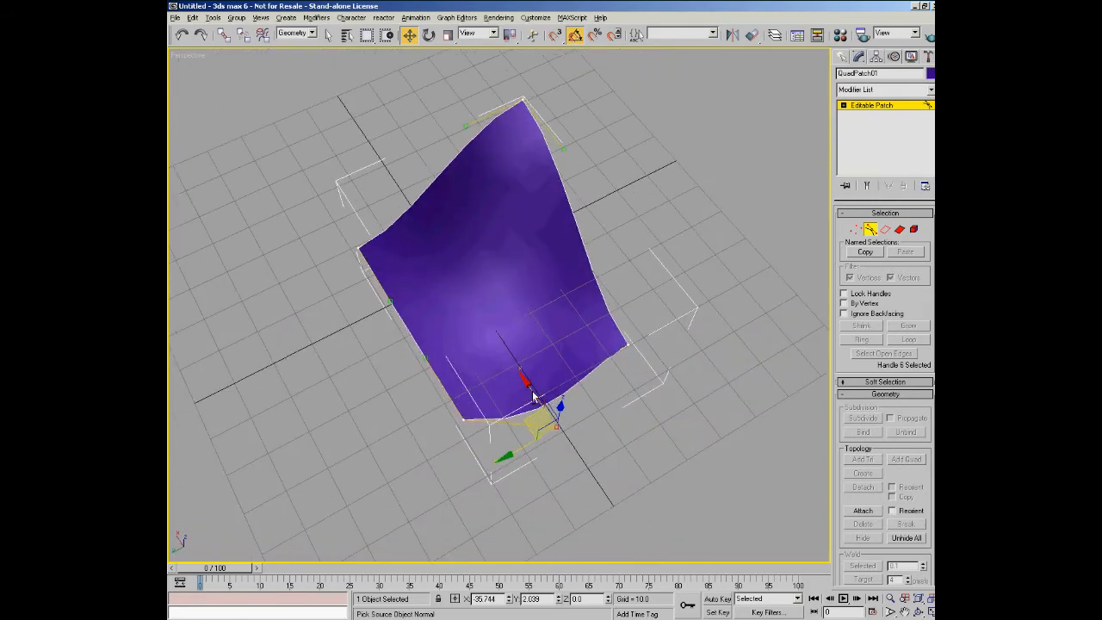
Step: Bend another edge of the patch outward by moving its handle, and leave handle editing
left_click(414, 379)
left_click_drag(422, 369, 369, 391)
middle_click_drag(370, 391, 404, 405, "alt")
left_click(871, 230)
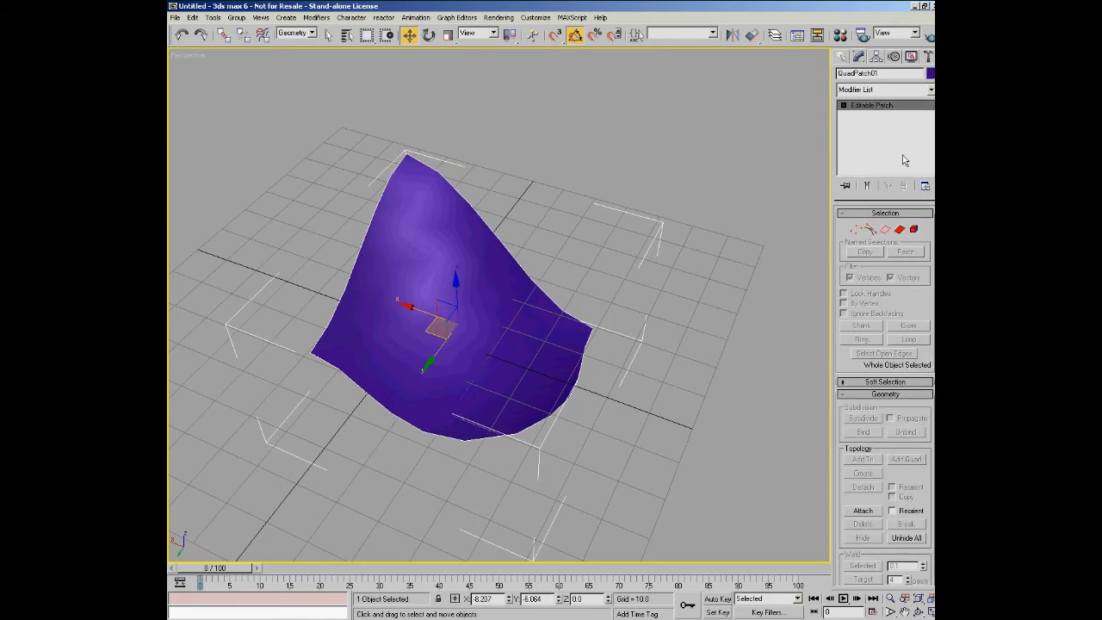
Step: Delete the edited patch and switch the geometry creation category to NURBS Surfaces
key("Delete")
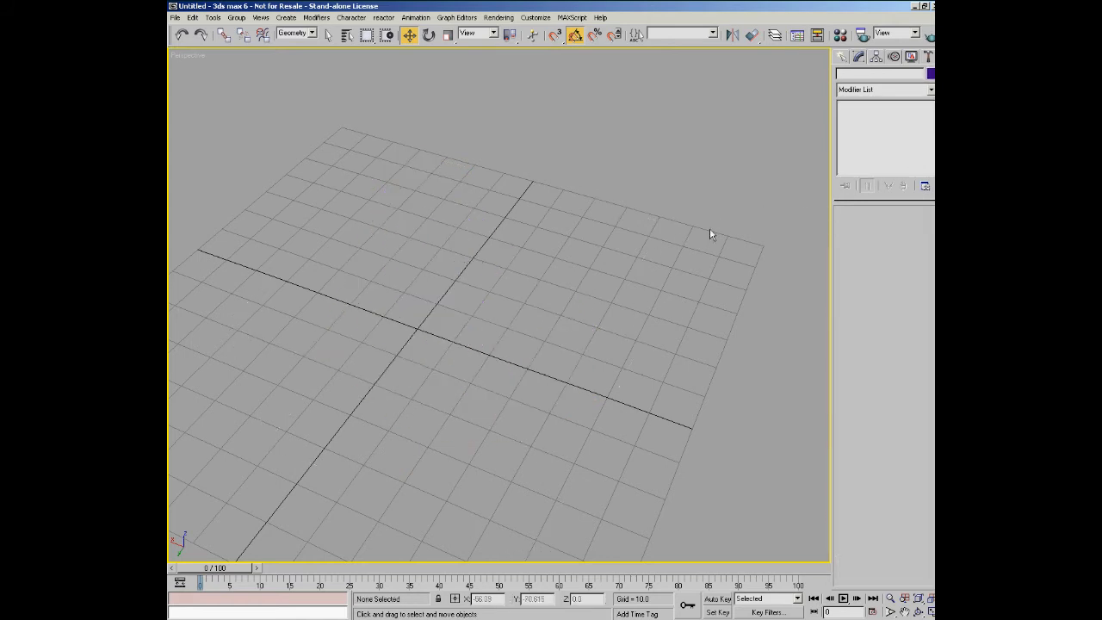
left_click(843, 57)
left_click(925, 93)
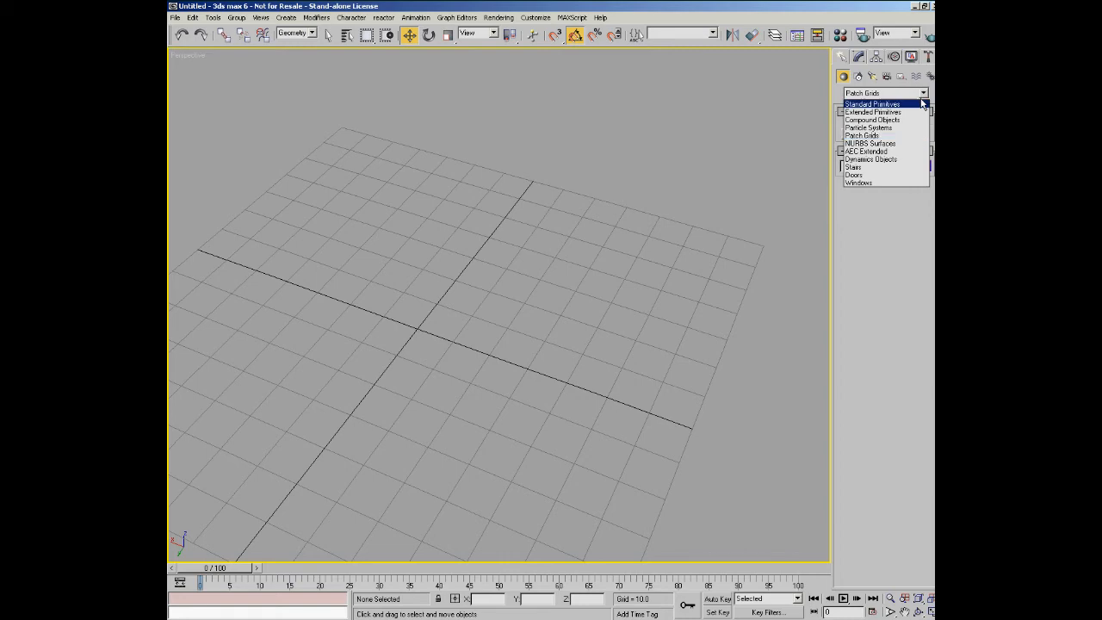
left_click(904, 150)
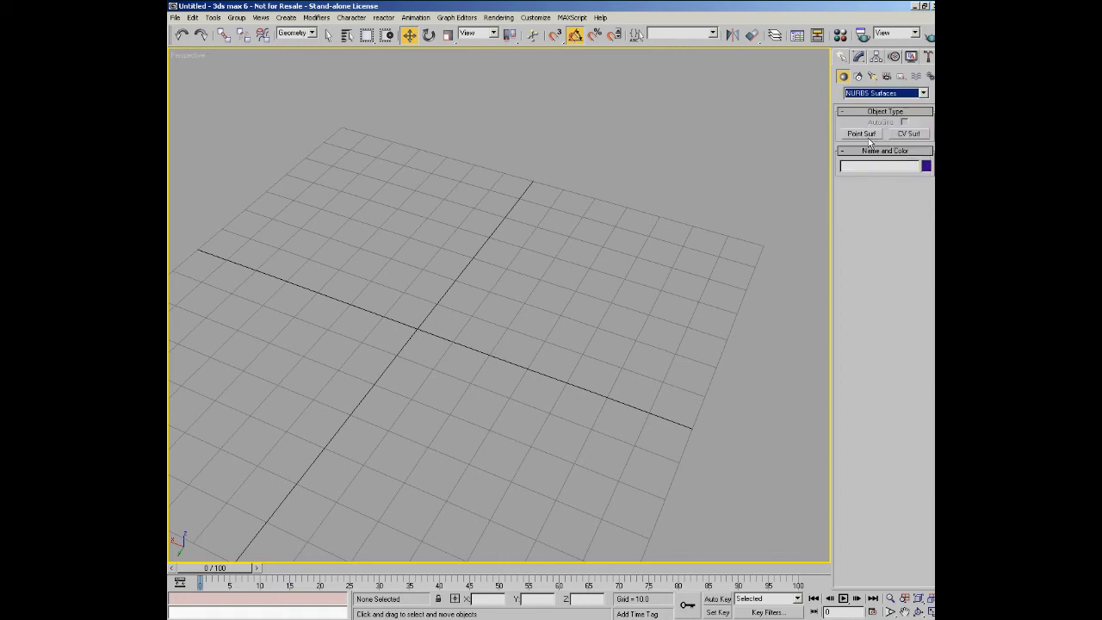
Step: Create a rectangular NURBS Point Surf in one quadrant of the grid, starting near the grid's centre lines
left_click(863, 134)
left_click_drag(510, 222, 610, 399)
middle_click_drag(606, 232, 582, 254, "alt")
left_click(409, 35)
middle_click_drag(517, 129, 606, 247, "alt")
left_click(595, 195)
left_click(567, 253)
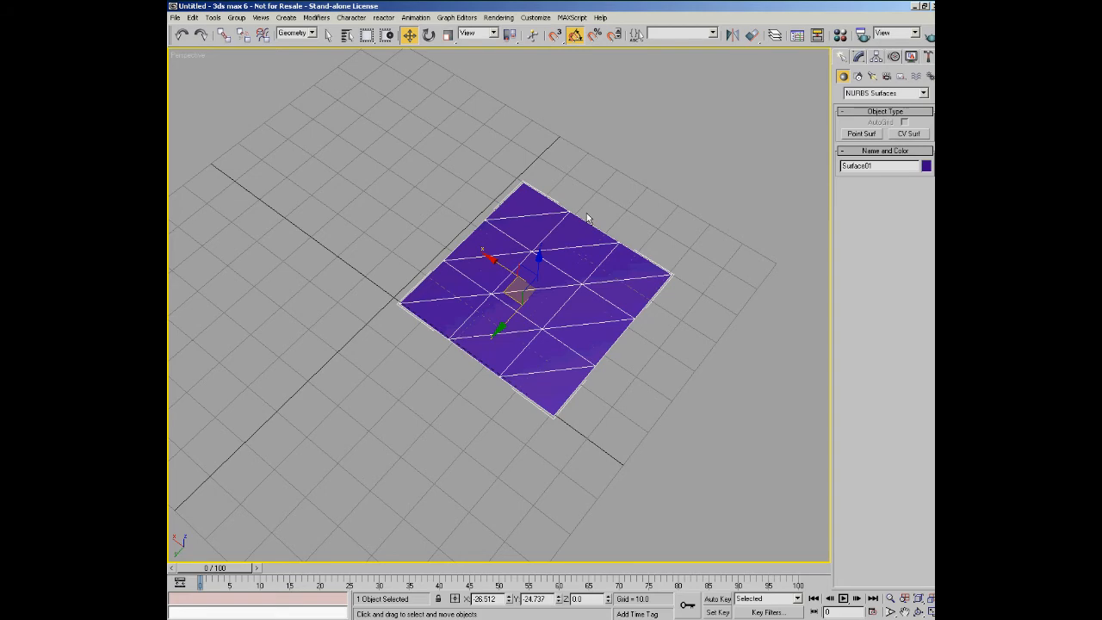
Step: Select the NURBS point surface and delete it from the scene
left_click(589, 218)
middle_click_drag(597, 233, 592, 303, "alt")
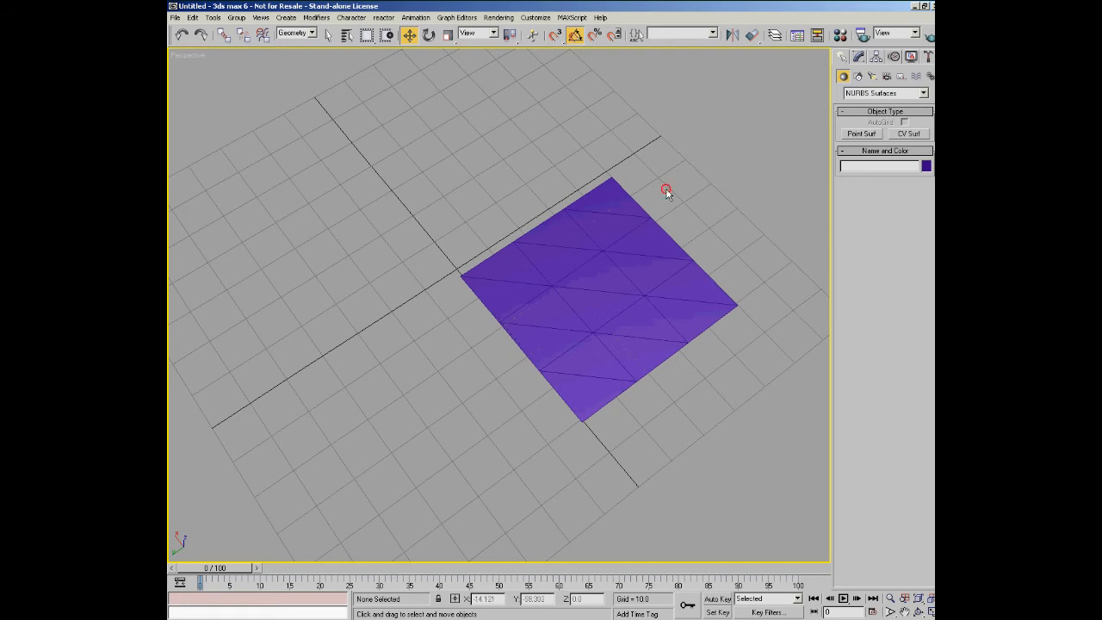
left_click(652, 220)
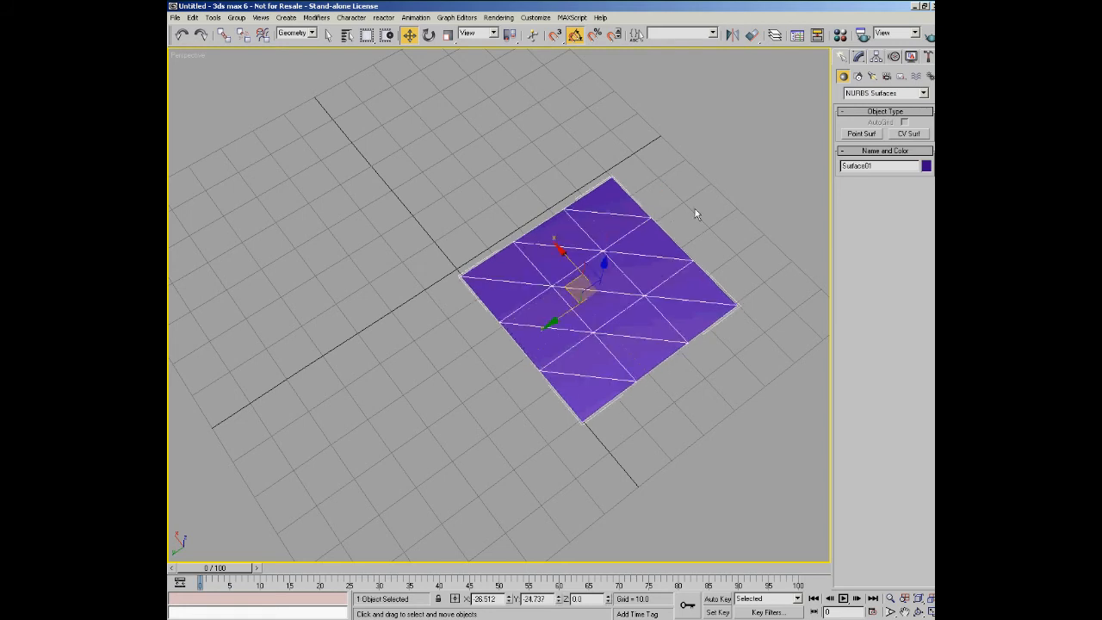
key("Delete")
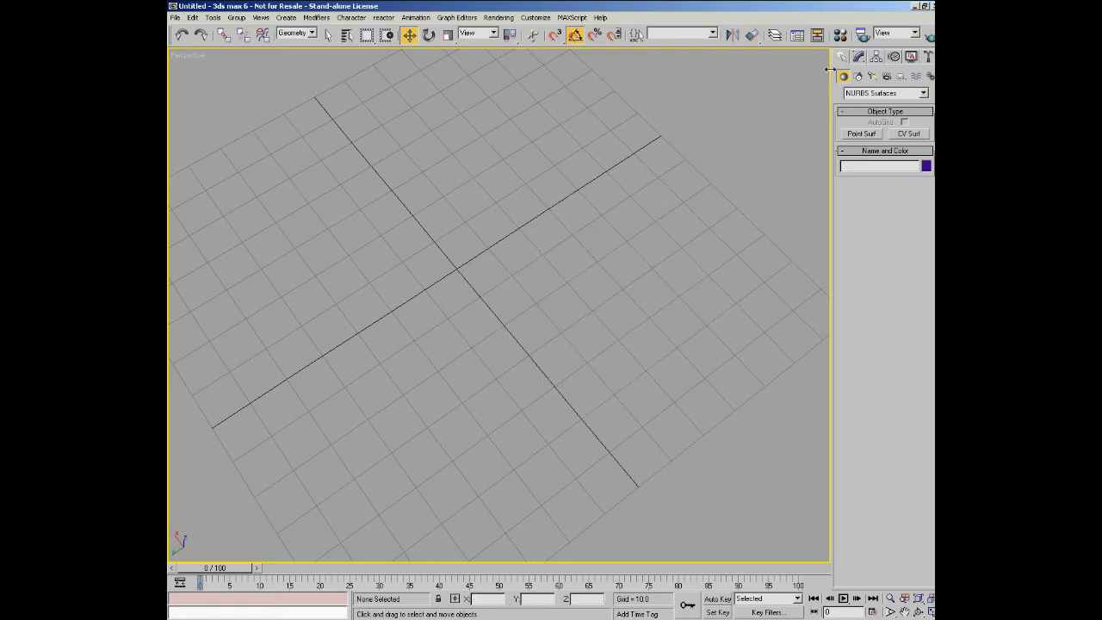
Step: Create a Teapot from the Standard Primitives at the centre of the grid
left_click(900, 93)
left_click(874, 105)
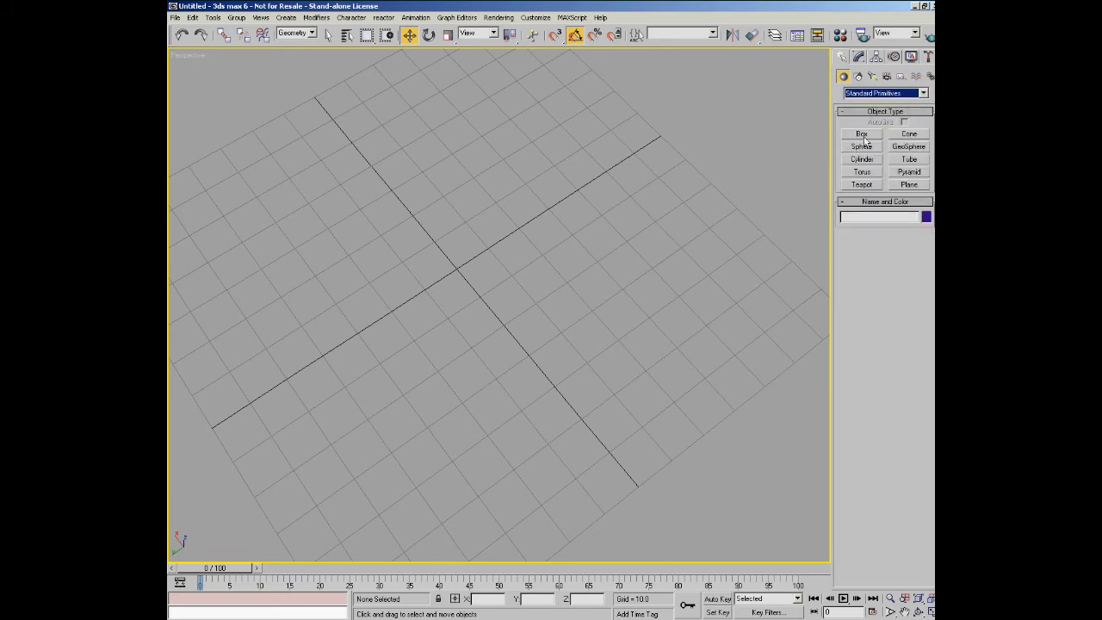
left_click(862, 184)
left_click_drag(455, 276, 481, 320)
middle_click_drag(481, 320, 509, 293, "alt")
Step: Convert the teapot to NURBS and inspect its surfaces and curves up close
right_click(463, 306)
right_click(463, 306)
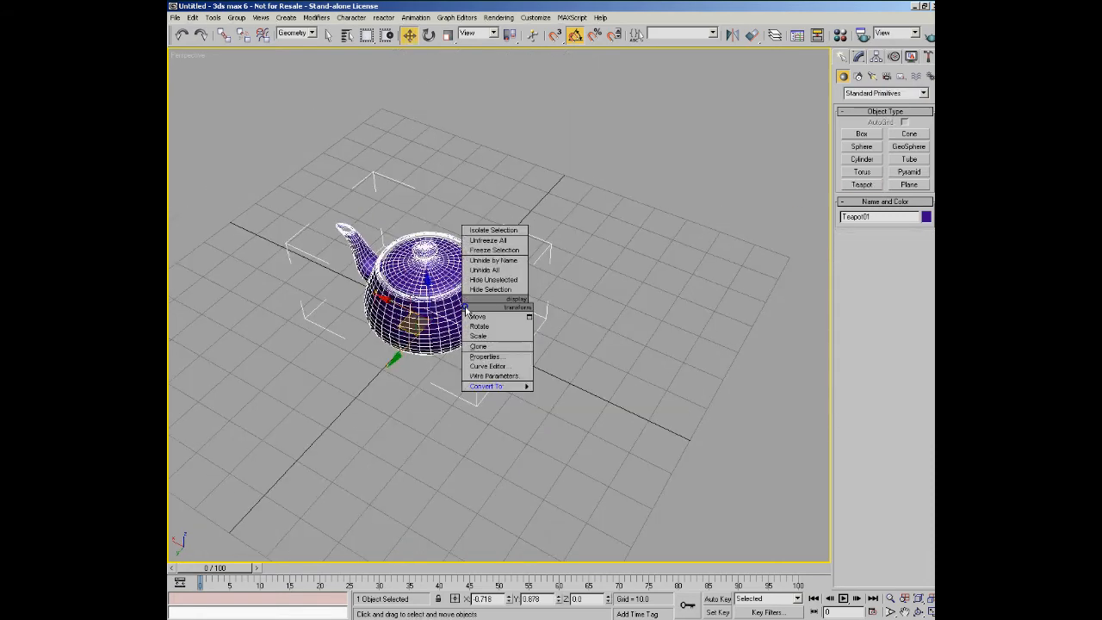
mouse_move(506, 389)
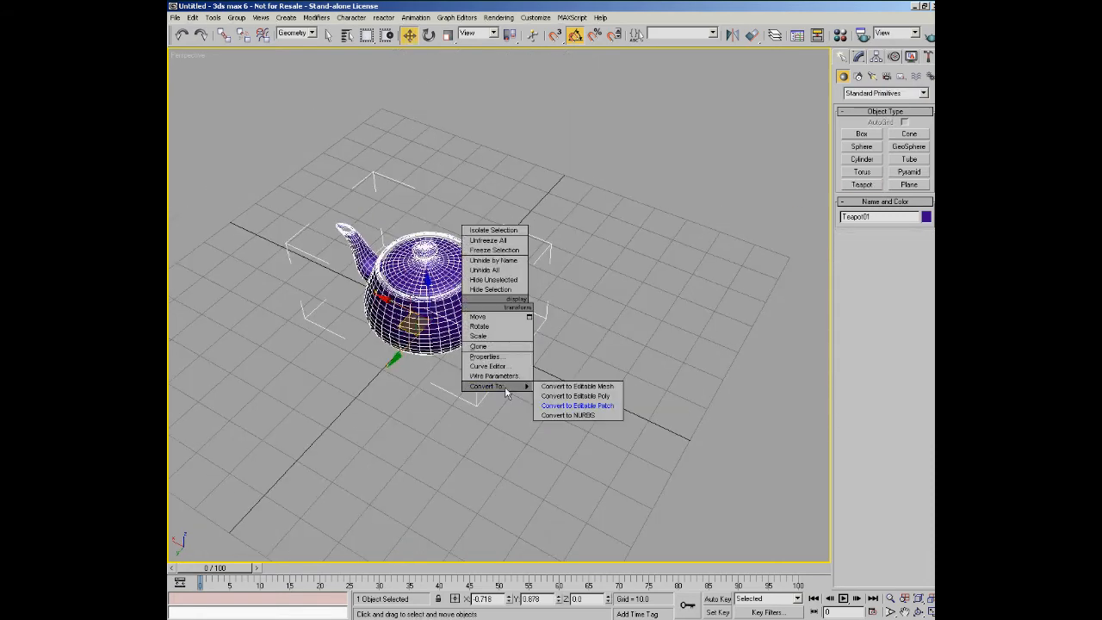
left_click(564, 415)
middle_click_drag(439, 250, 546, 342, "alt")
scroll(547, 343, "up", 5)
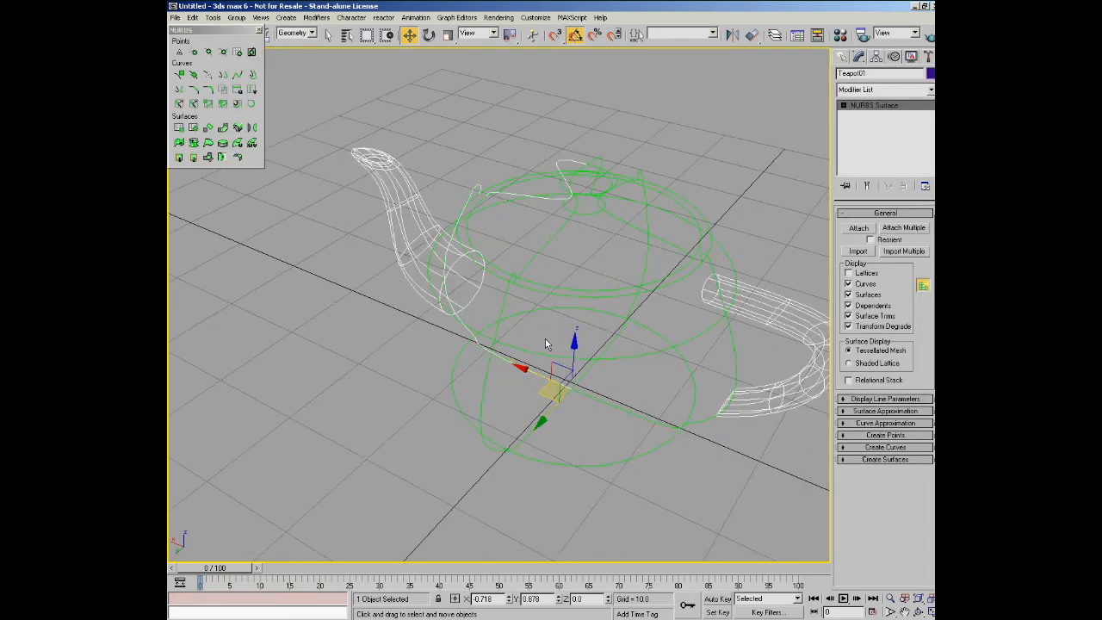
middle_click_drag(680, 325, 502, 332, "alt")
scroll(541, 325, "down", 3)
scroll(501, 333, "up", 3)
middle_click_drag(552, 309, 529, 250, "alt")
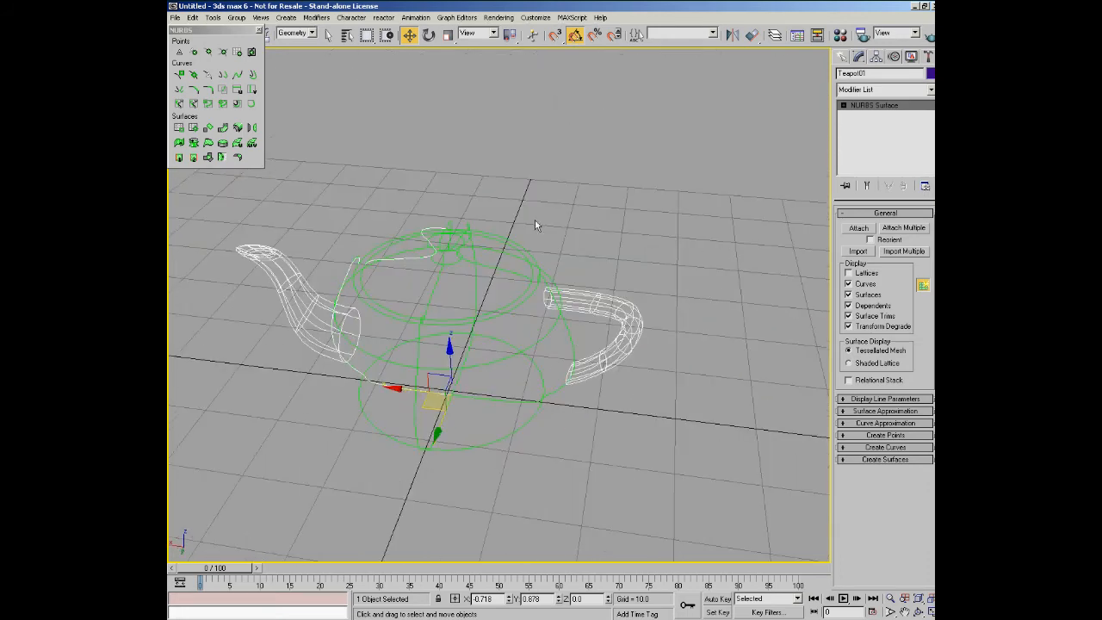
Step: Delete the NURBS teapot from the scene
left_click(514, 225)
left_click(454, 235)
key("Delete")
Step: Examine the object types offered in the AEC Extended, Windows and Dynamics Objects geometry categories
left_click(843, 56)
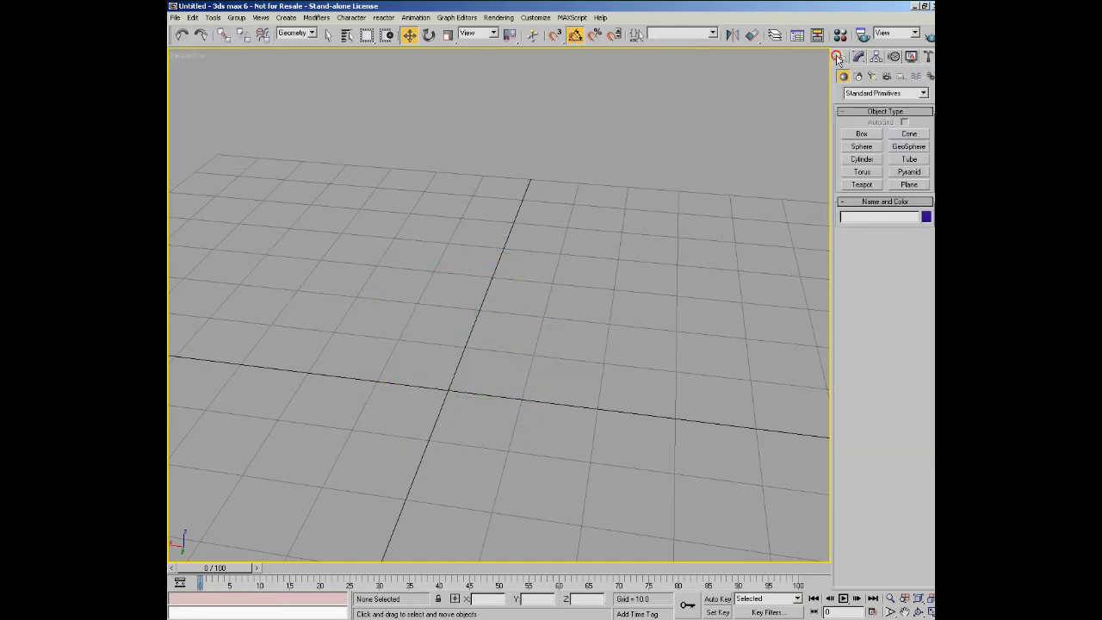
left_click(924, 93)
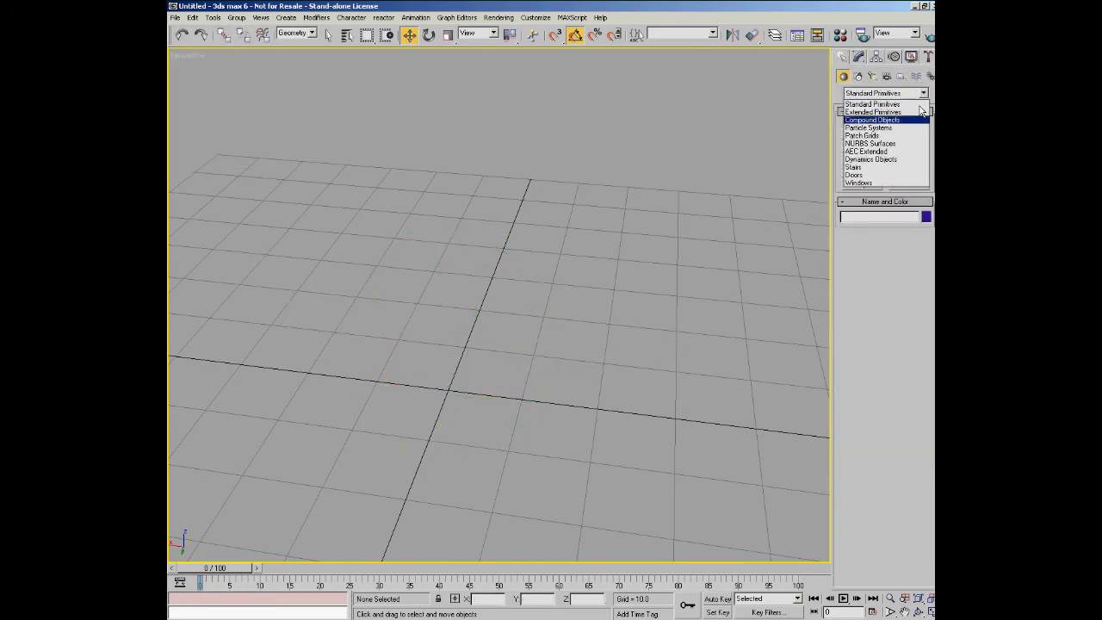
left_click(887, 151)
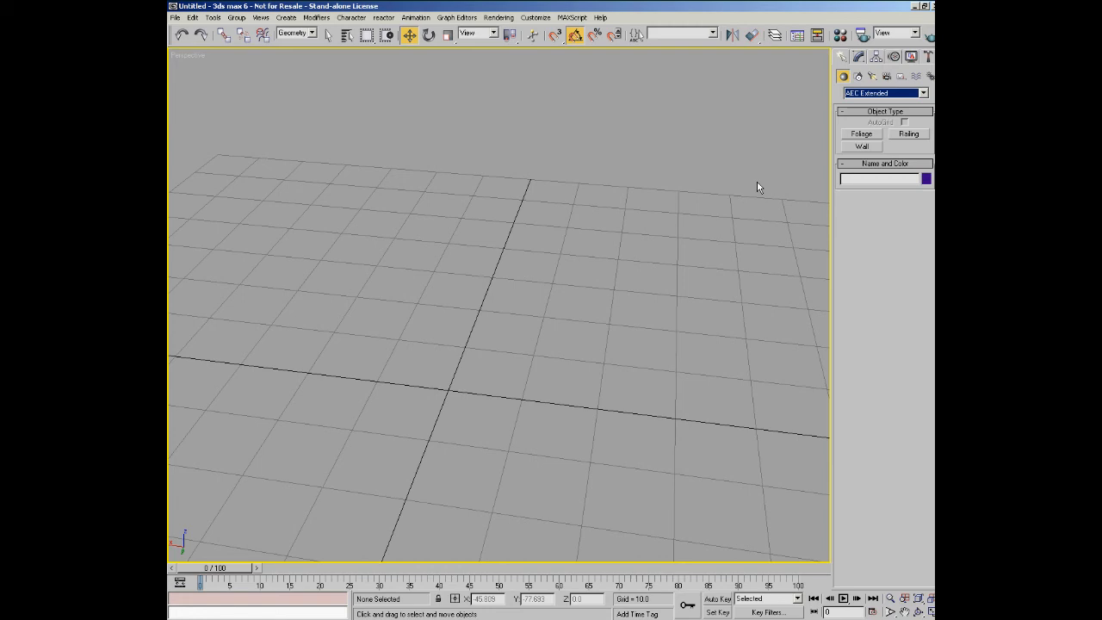
left_click(923, 93)
left_click(893, 182)
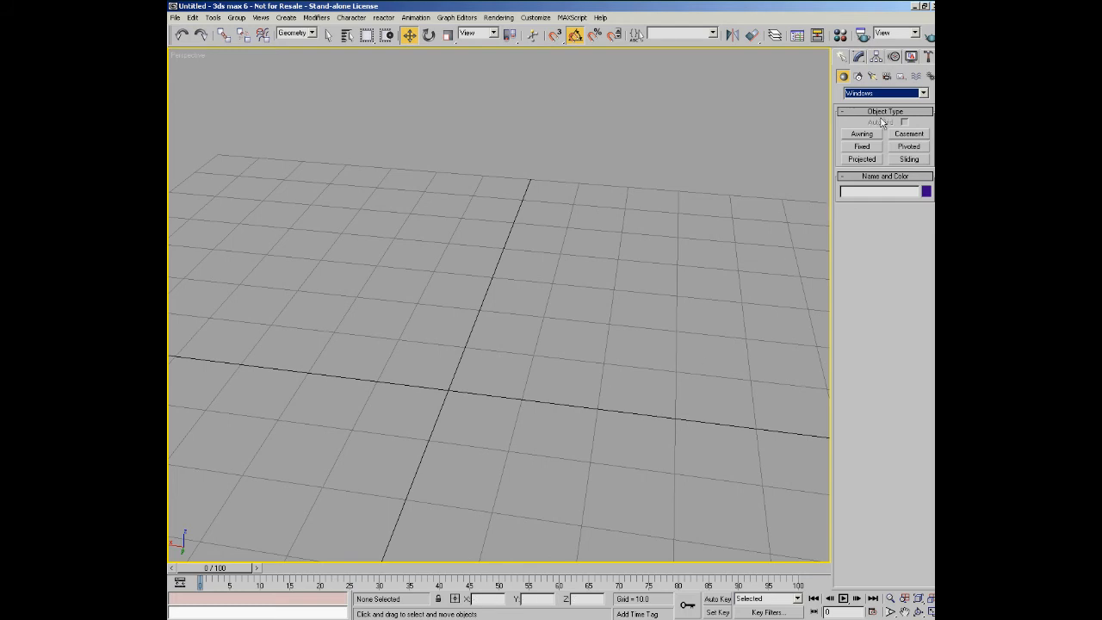
left_click(923, 93)
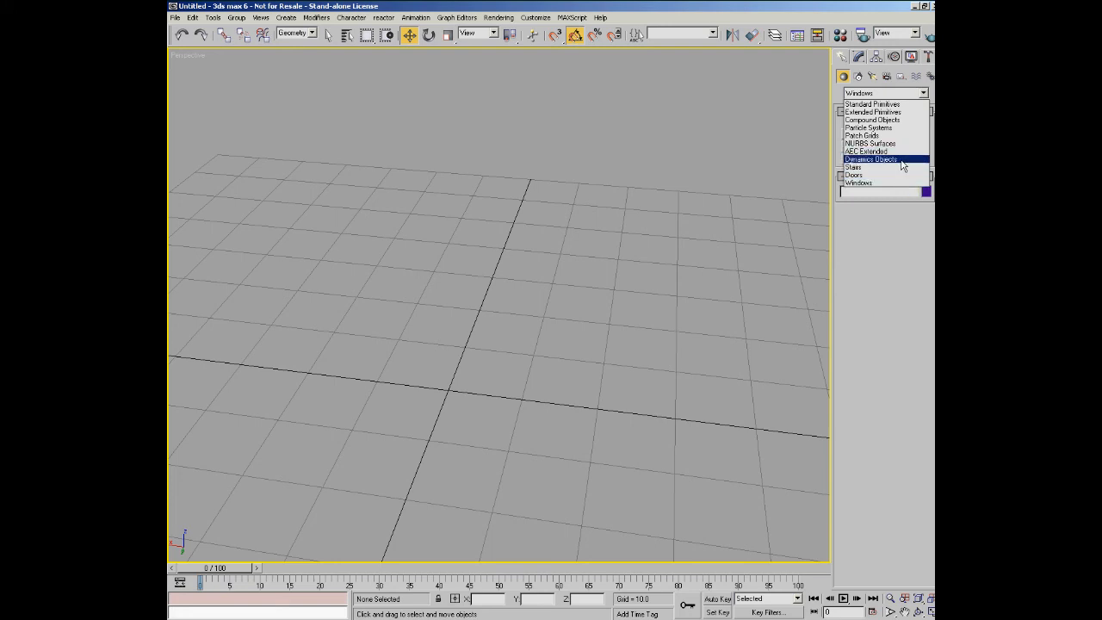
left_click(903, 160)
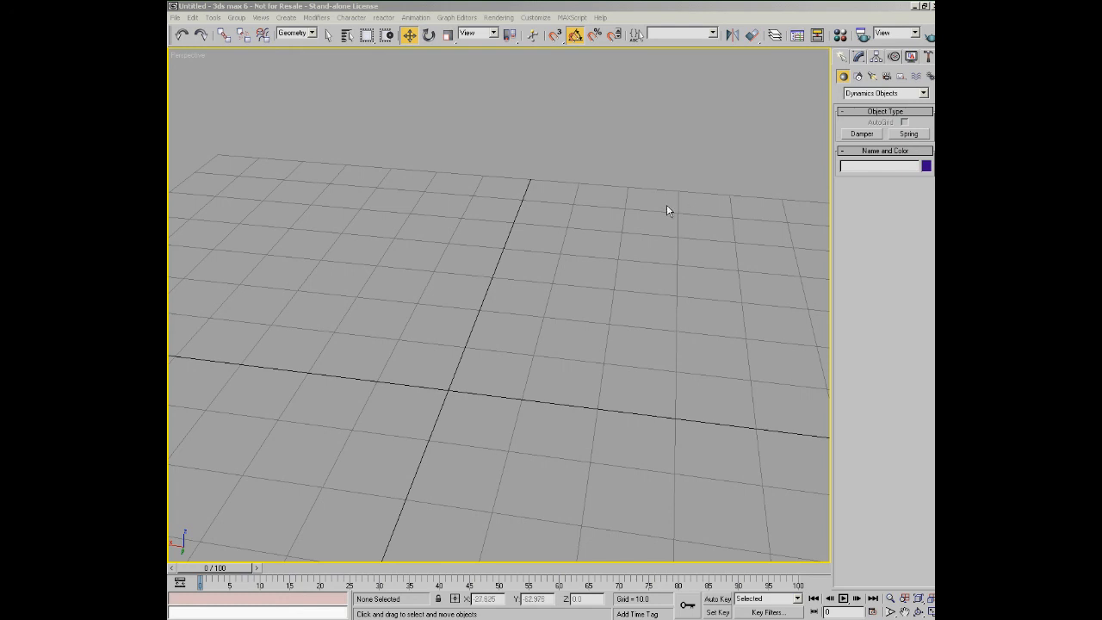
Step: Switch object creation from geometry to shapes, with Splines as the category
middle_click_drag(637, 224, 620, 250, "alt")
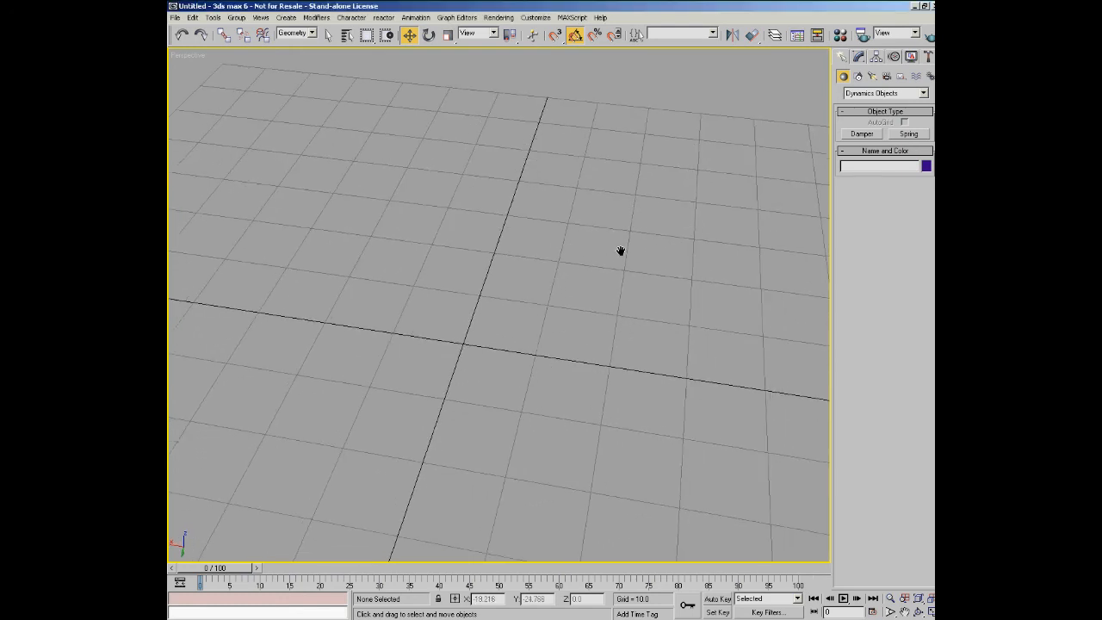
left_click(858, 77)
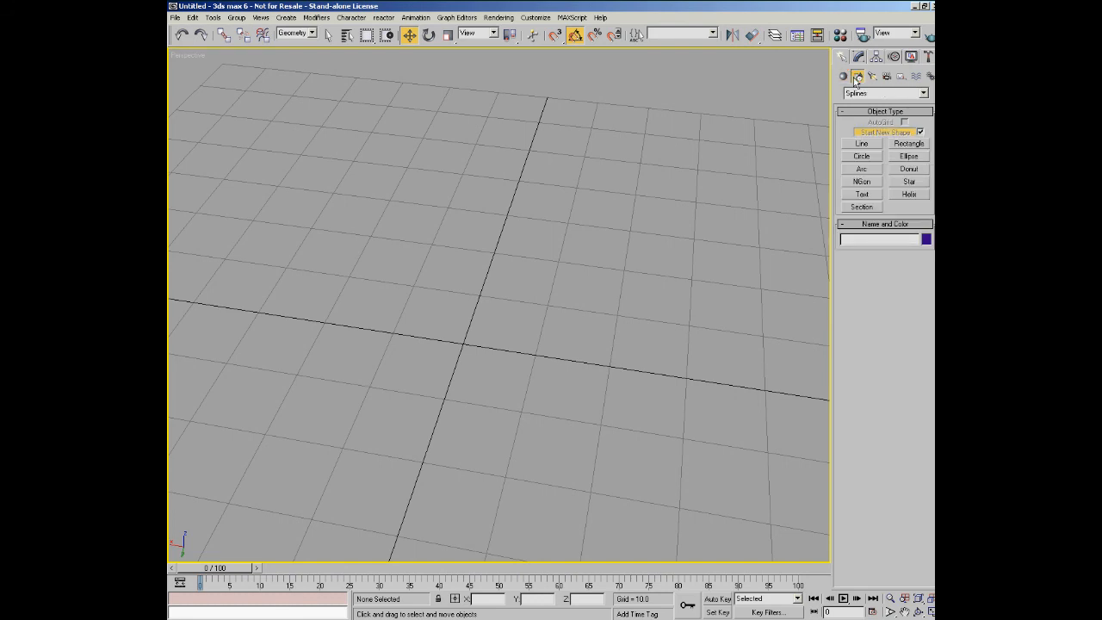
left_click(926, 94)
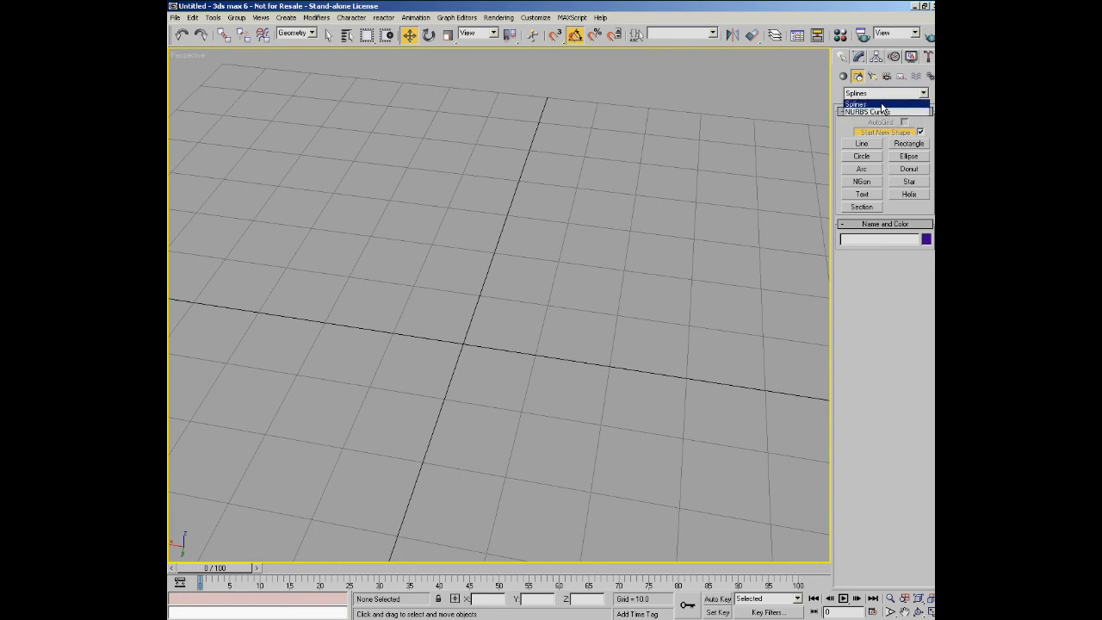
left_click(882, 104)
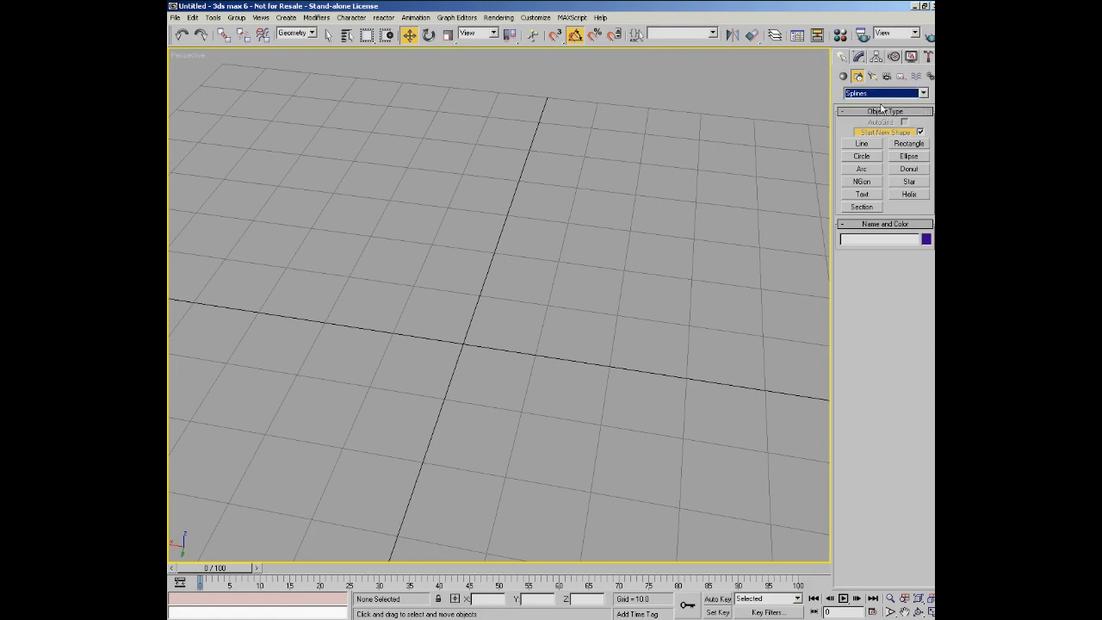